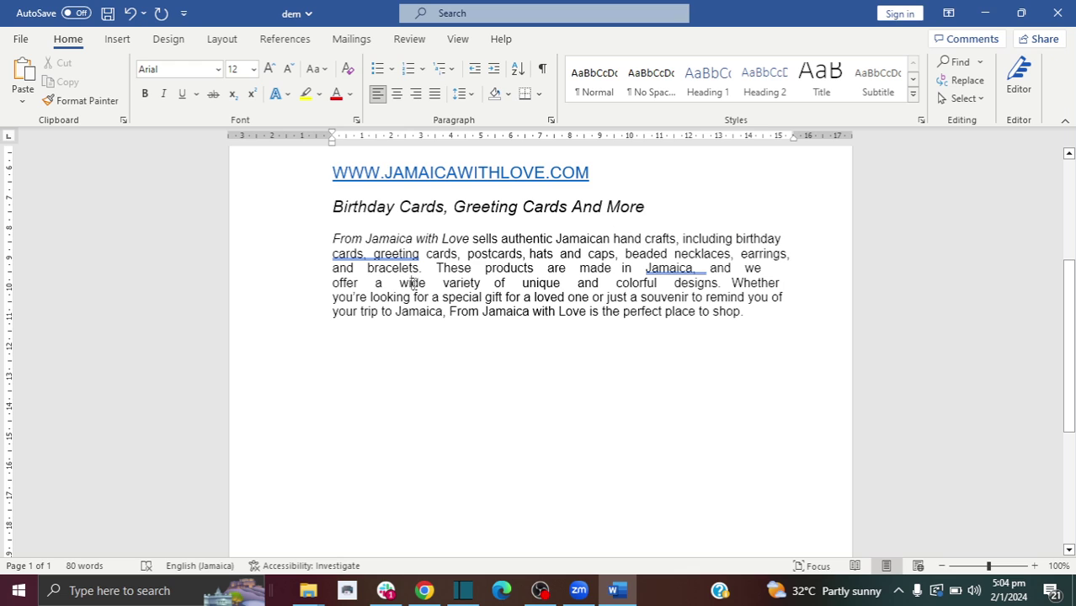
Select the wide justified gap between 'wide' and 'variety' in the Jamaica paragraph
left_click_drag(331, 238, 463, 300)
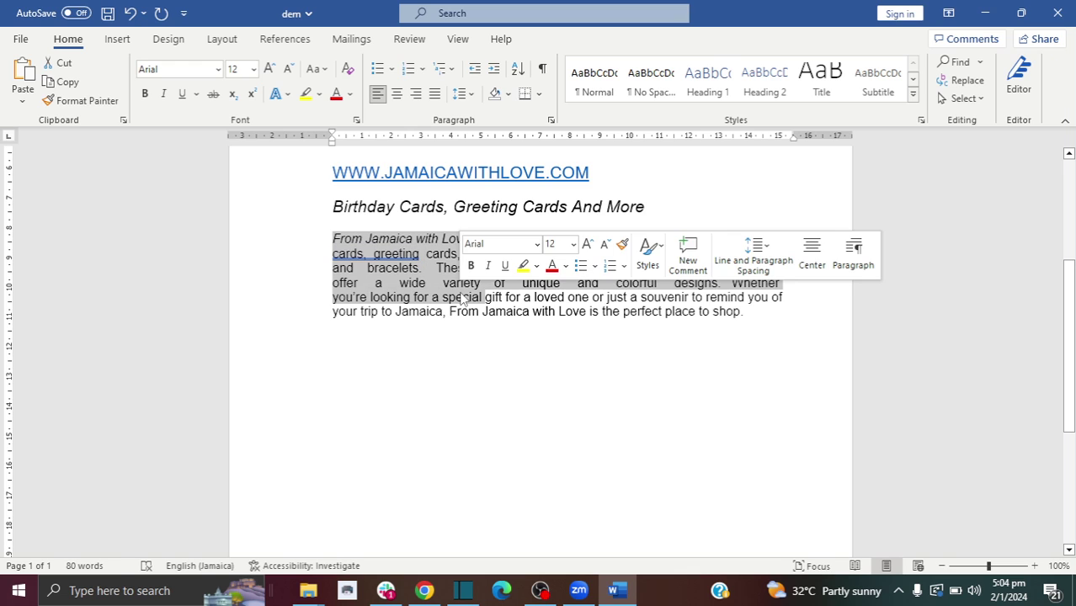
left_click(461, 285)
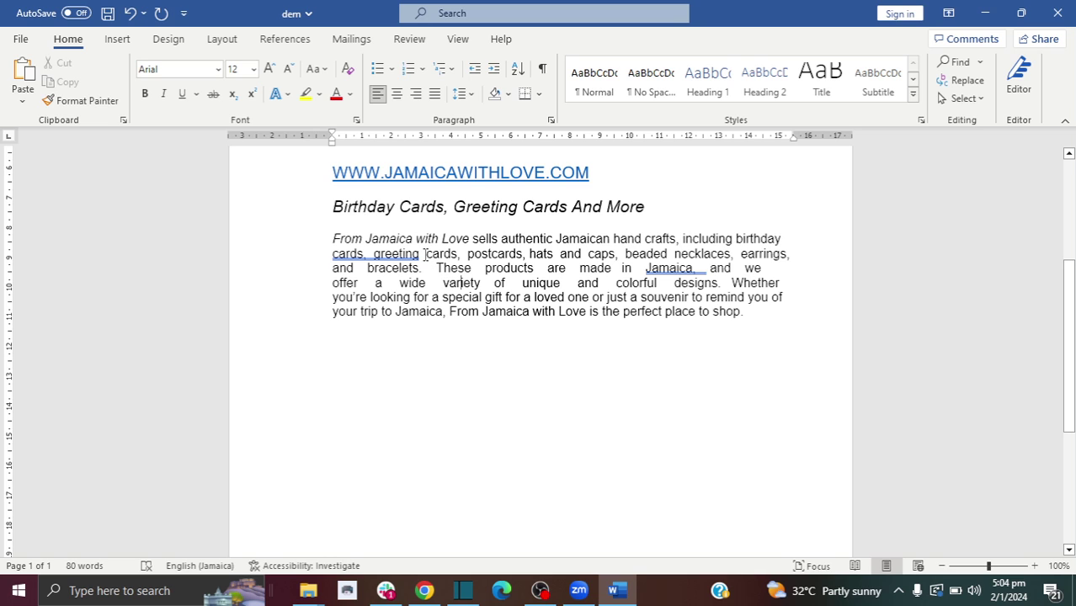
left_click_drag(425, 254, 386, 253)
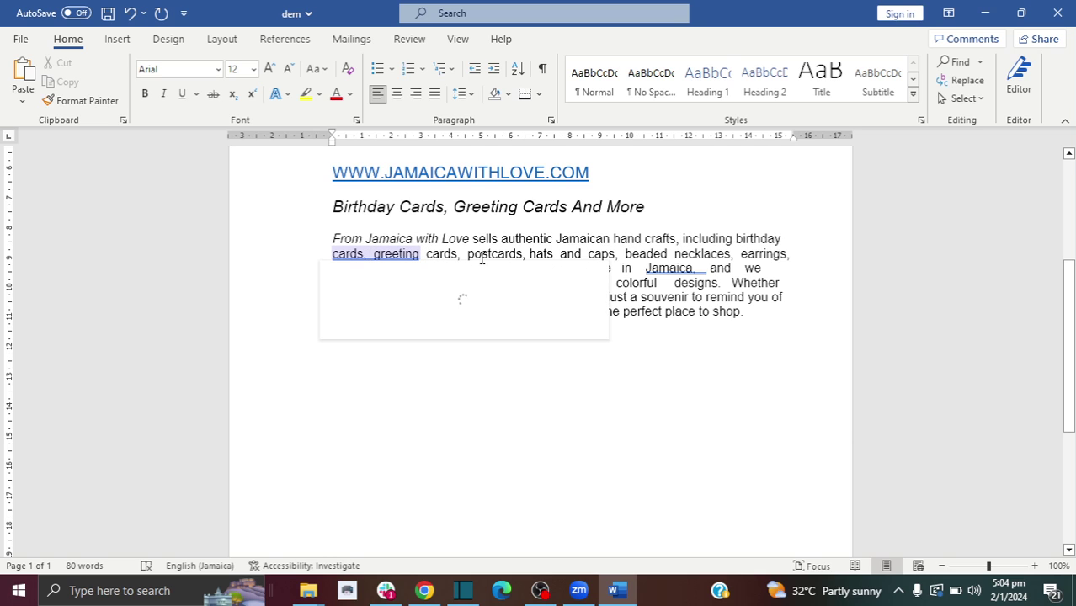
left_click(468, 254)
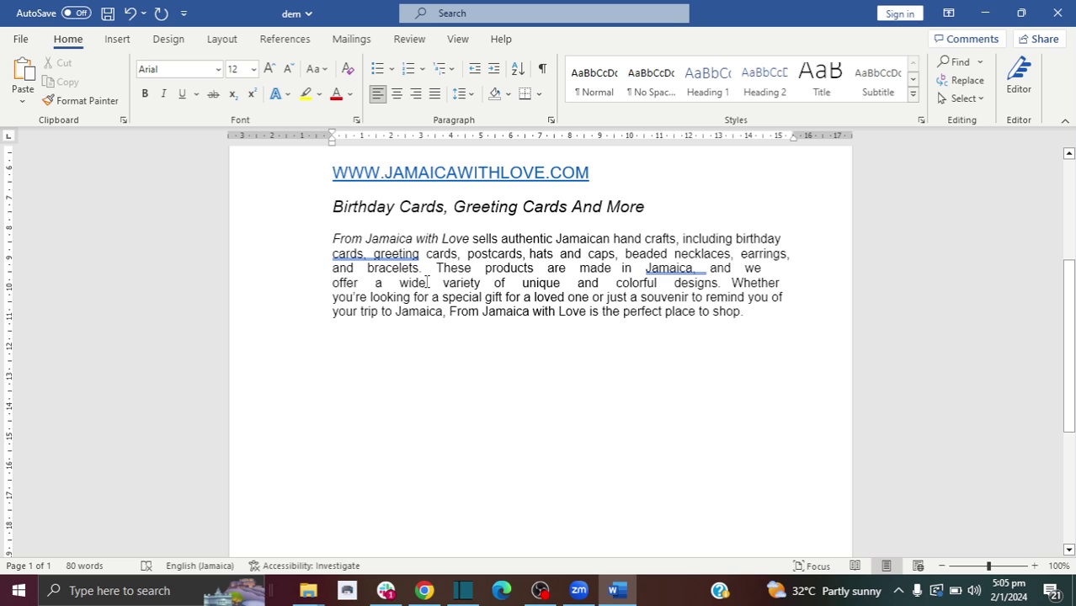
left_click_drag(428, 282, 444, 284)
left_click(424, 282)
left_click_drag(426, 283, 442, 283)
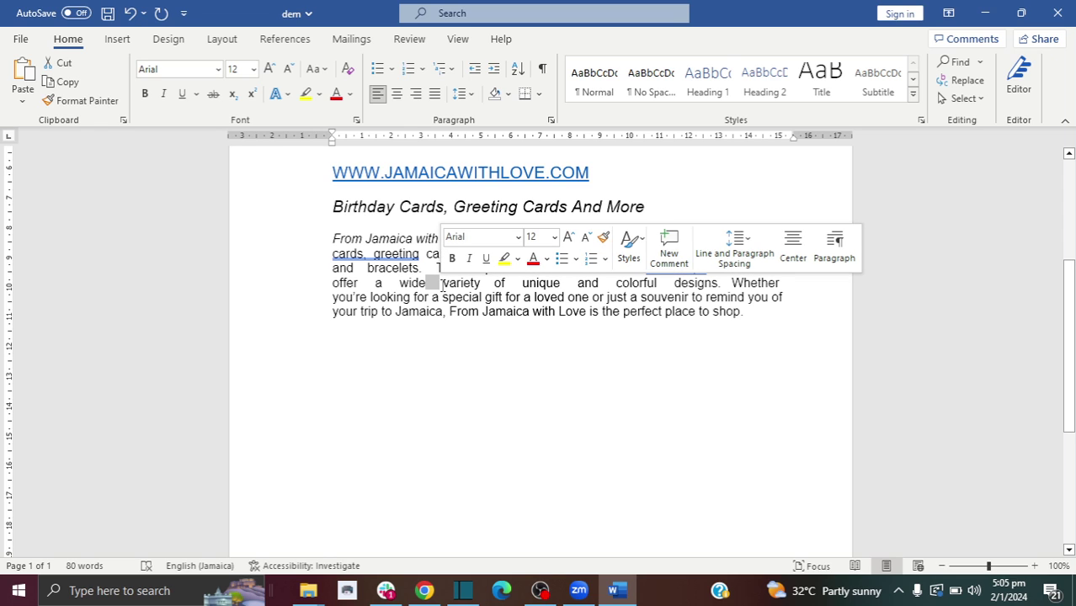
Delete the extra spaces after 'wide', 'a', 'offer' and 'variety'
key("Delete")
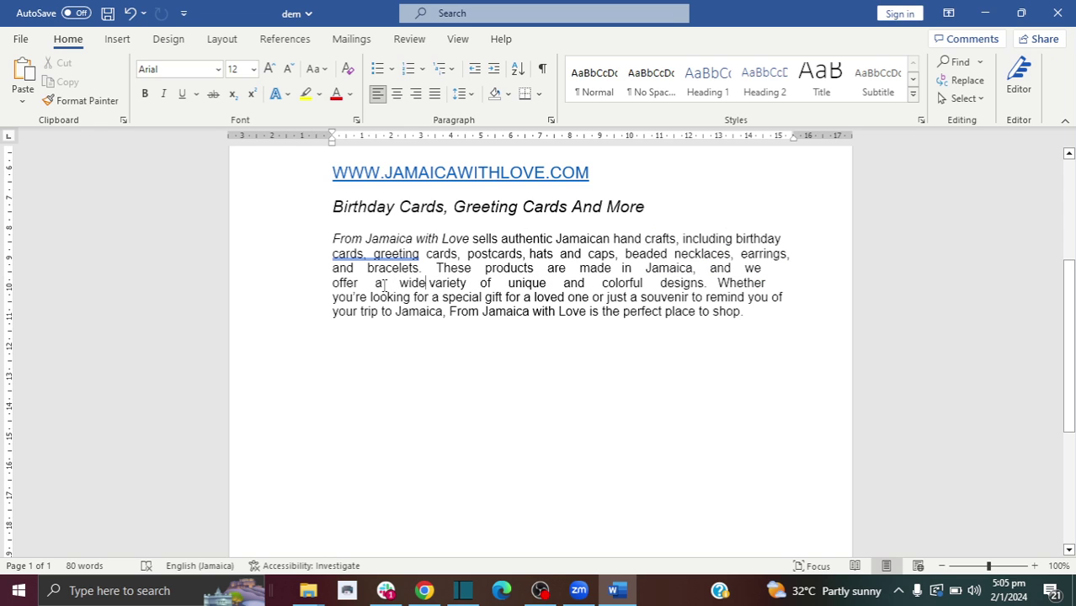
left_click_drag(381, 286, 397, 287)
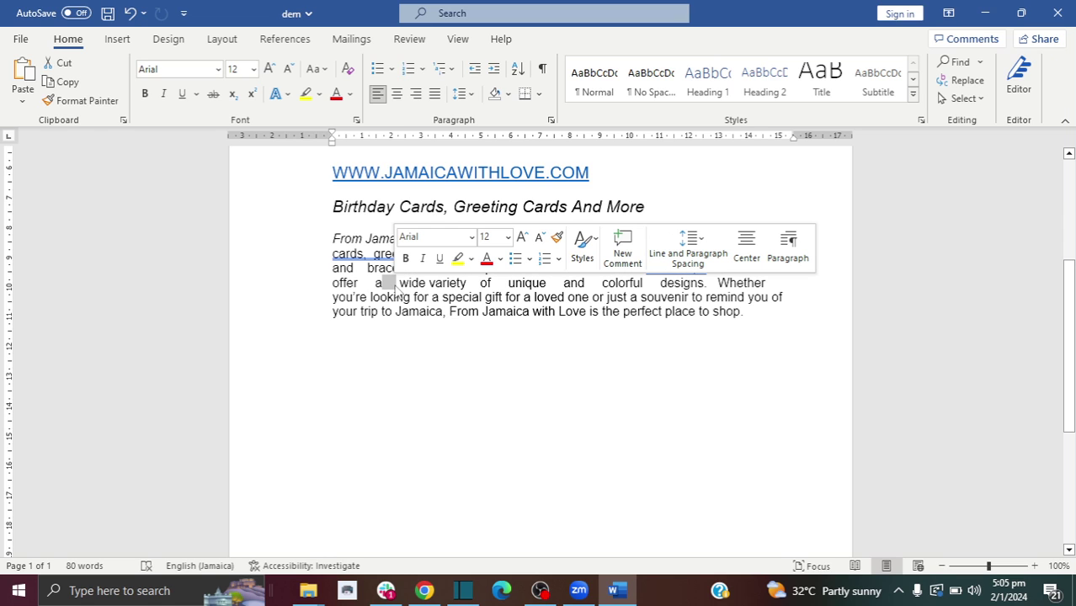
key("BackSpace")
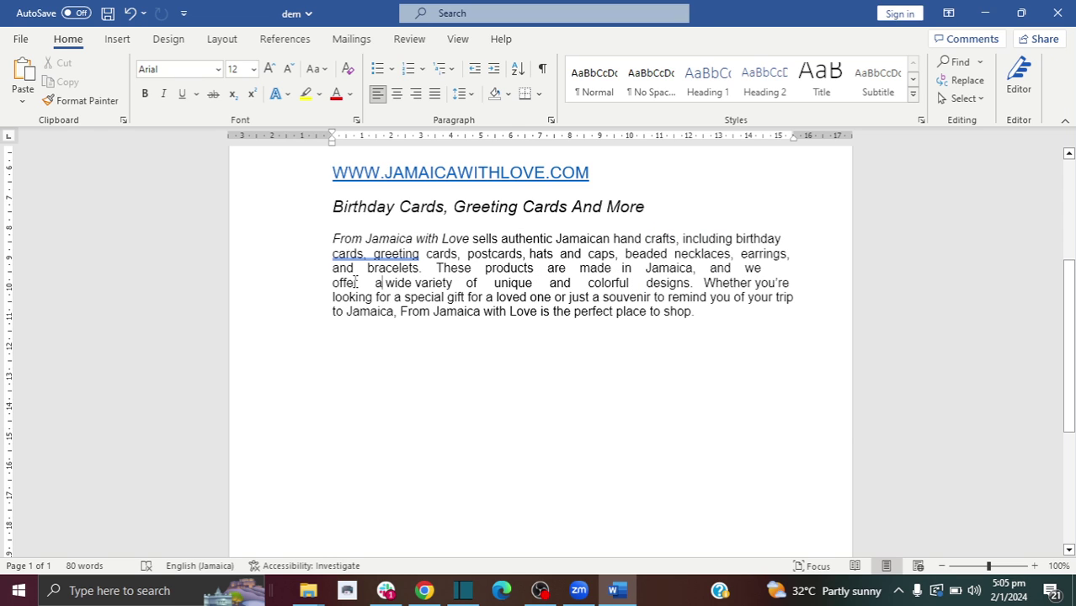
left_click_drag(360, 284, 452, 283)
key("BackSpace")
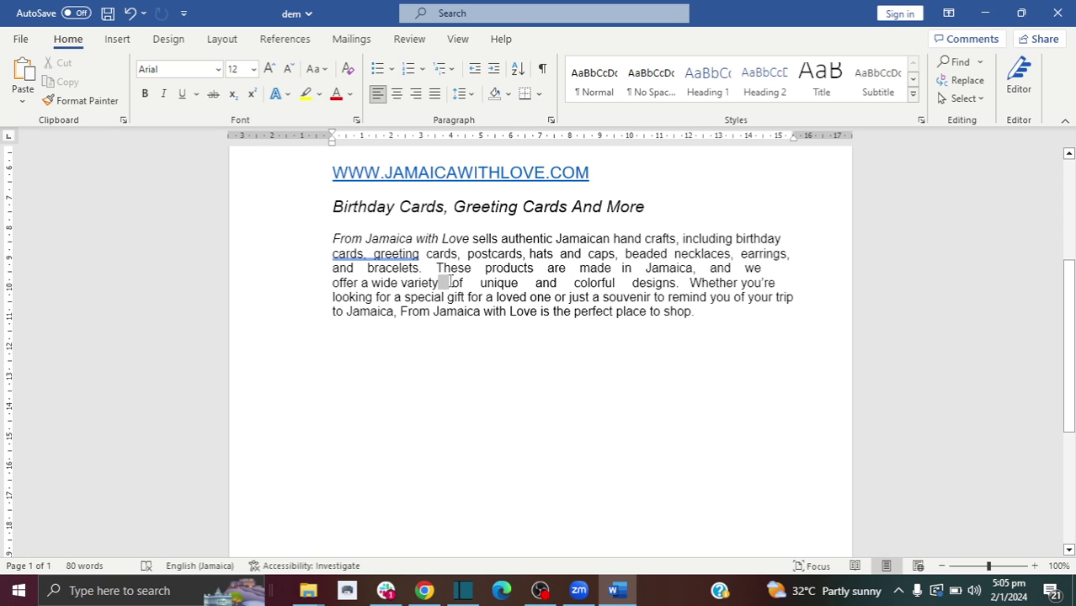
key("BackSpace")
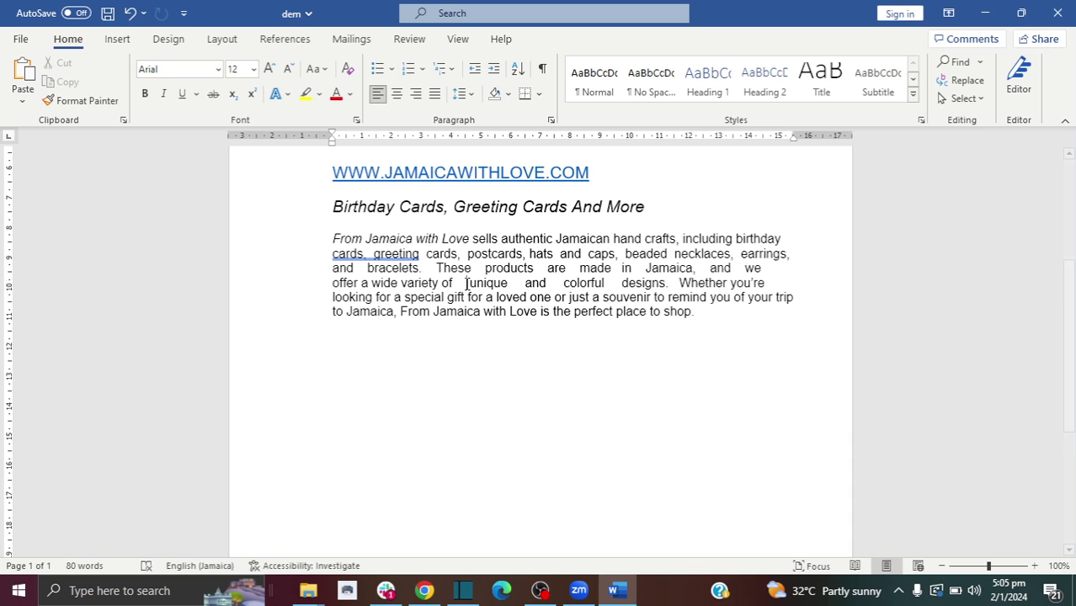
Select and deselect 'cards, greeting', then undo the last edit
left_click_drag(332, 253, 421, 252)
left_click(425, 254)
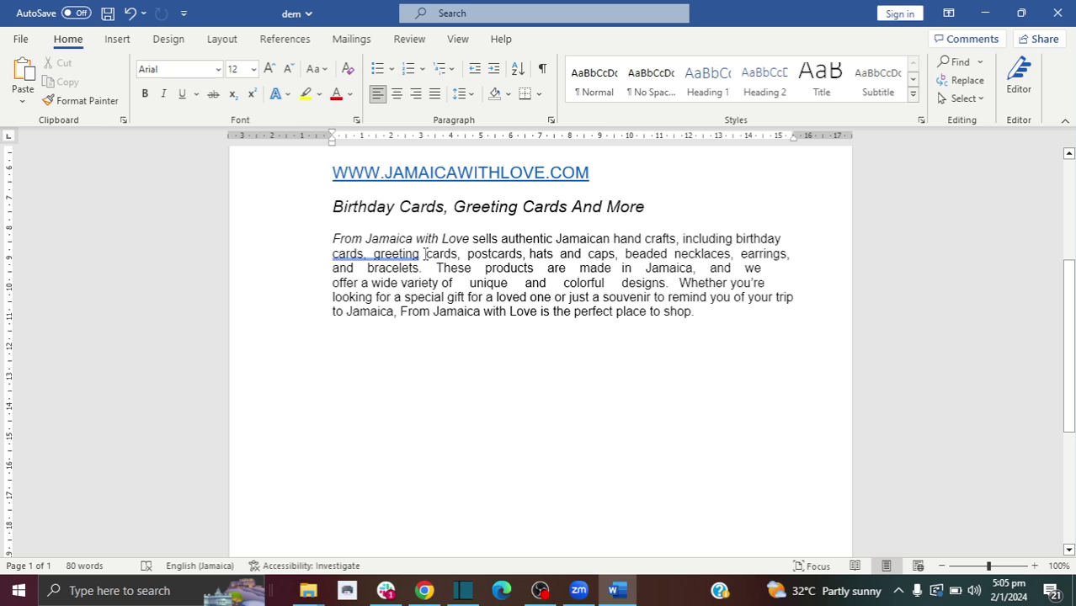
key("shift+Home")
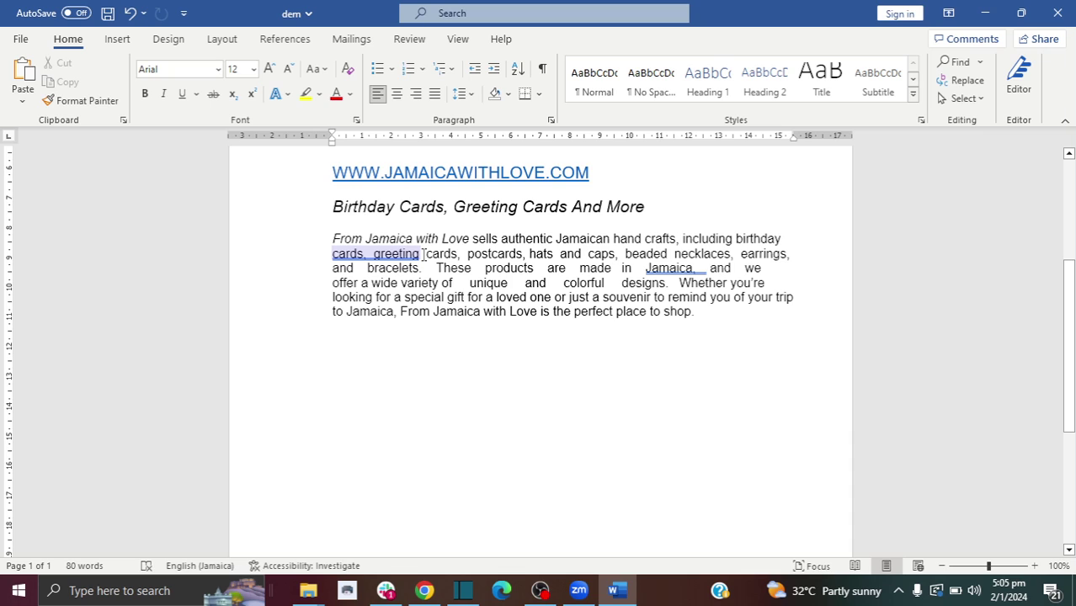
left_click(424, 254)
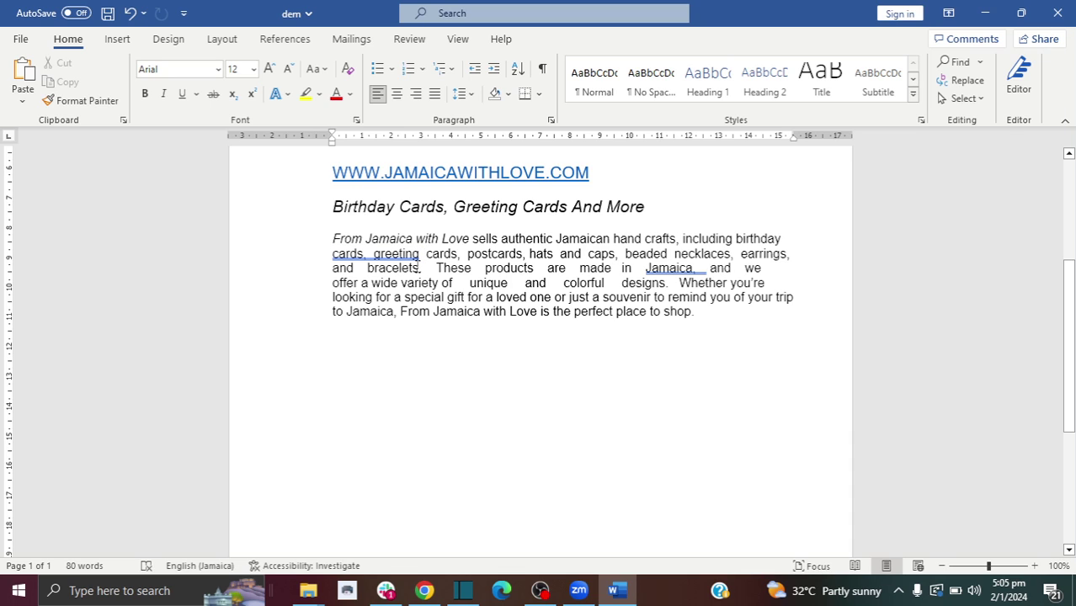
key("ctrl+z")
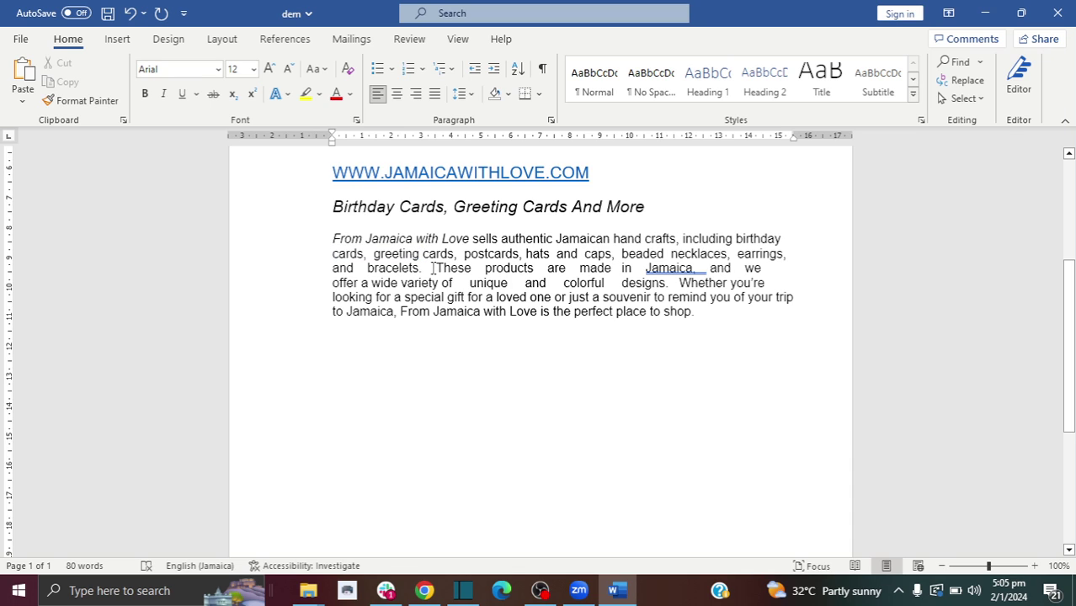
Delete the extra spaces before 'These' and on both sides of 'unique'
left_click(433, 268)
key("BackSpace")
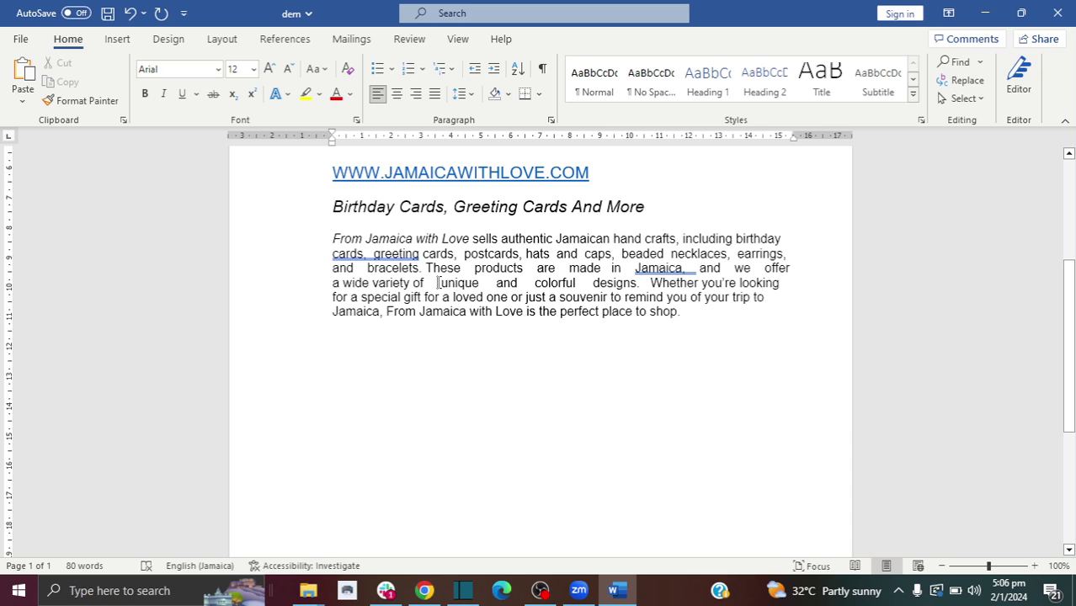
left_click(438, 283)
key("BackSpace")
key("BackSpace")
key("BackSpace")
key("BackSpace")
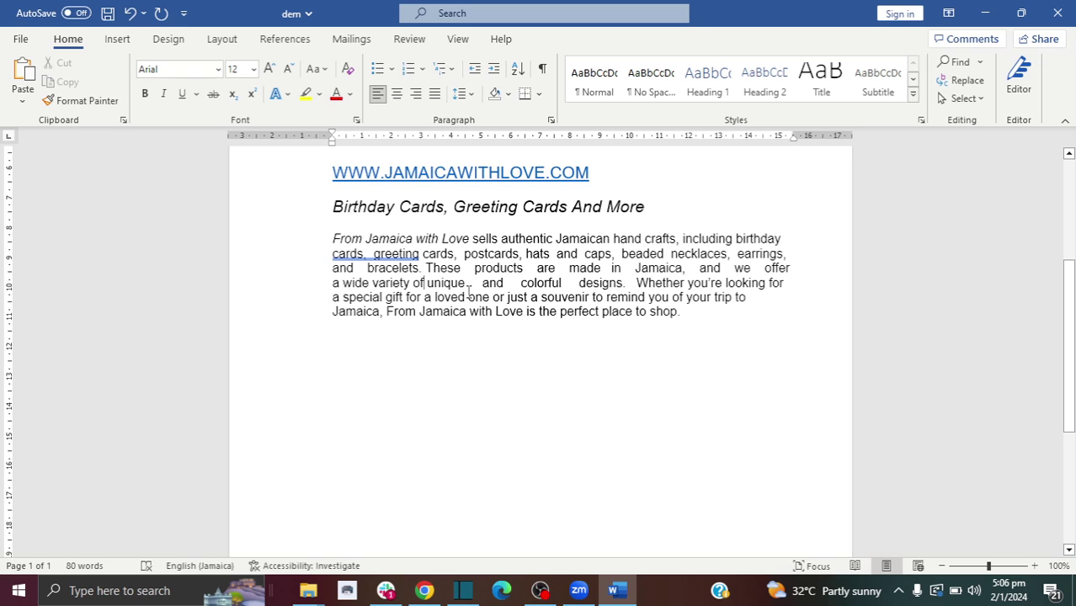
left_click(472, 284)
key("BackSpace")
key("BackSpace")
key("BackSpace")
key("BackSpace")
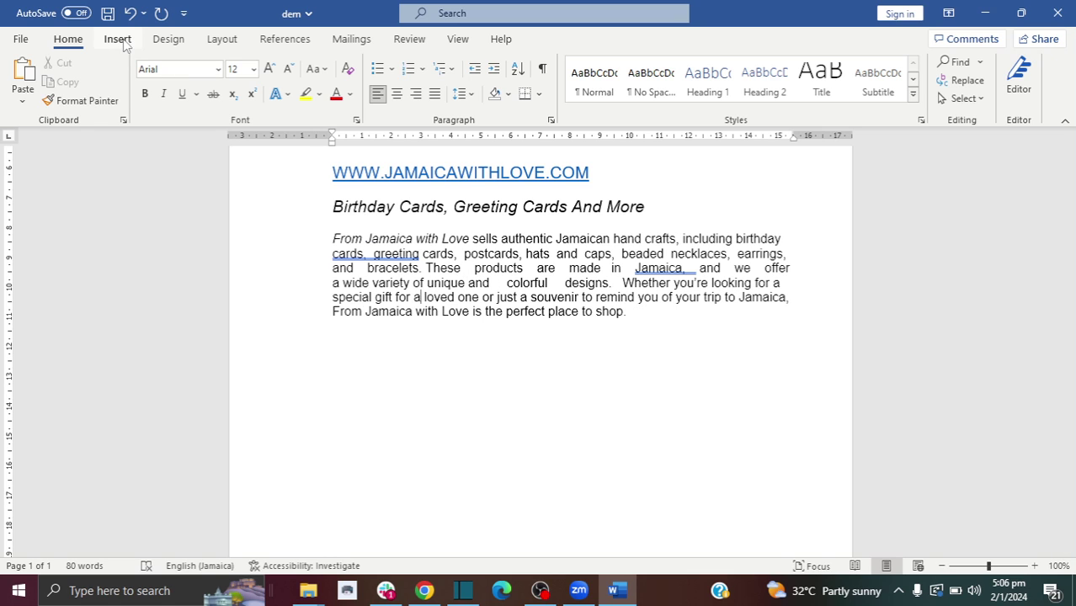
Undo the manual space deletions to restore the paragraph's original spacing
left_click(130, 13)
left_click(130, 13)
left_click(131, 13)
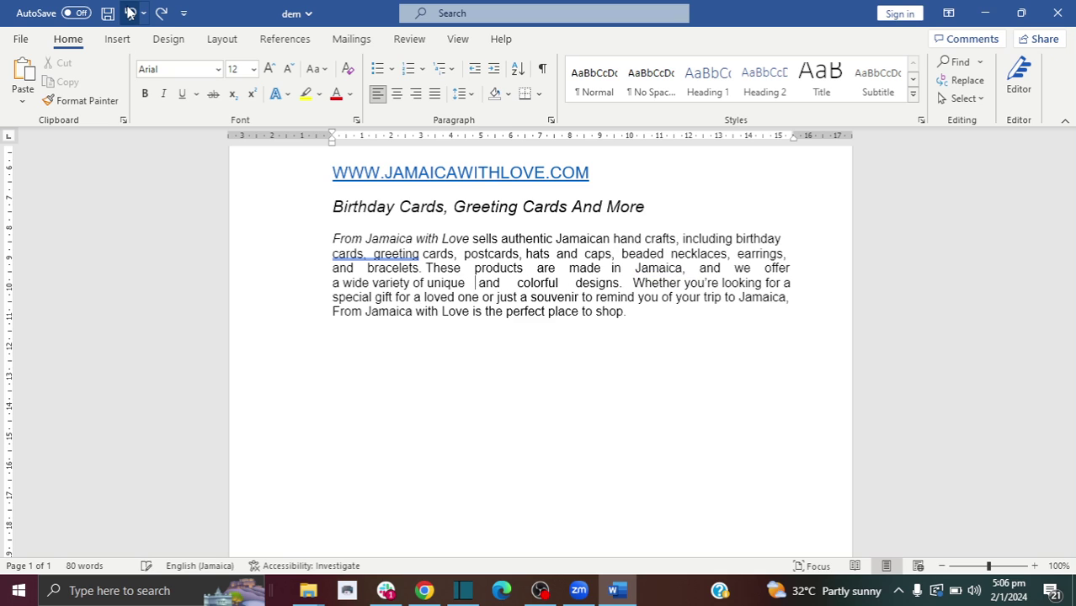
left_click(131, 13)
left_click(130, 12)
left_click(130, 13)
left_click(130, 13)
left_click(131, 13)
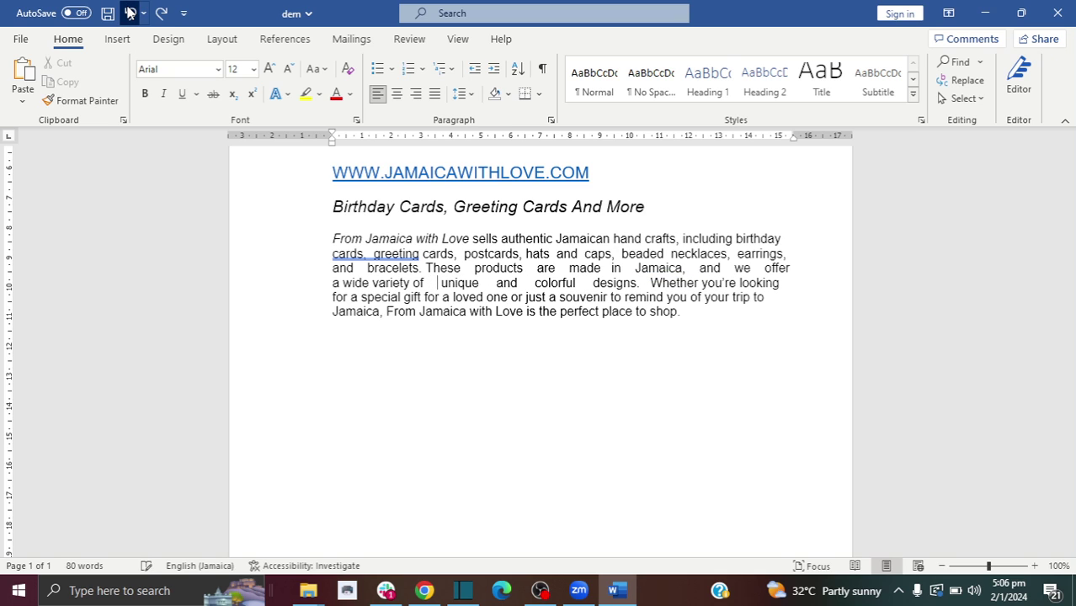
left_click(131, 13)
left_click(130, 13)
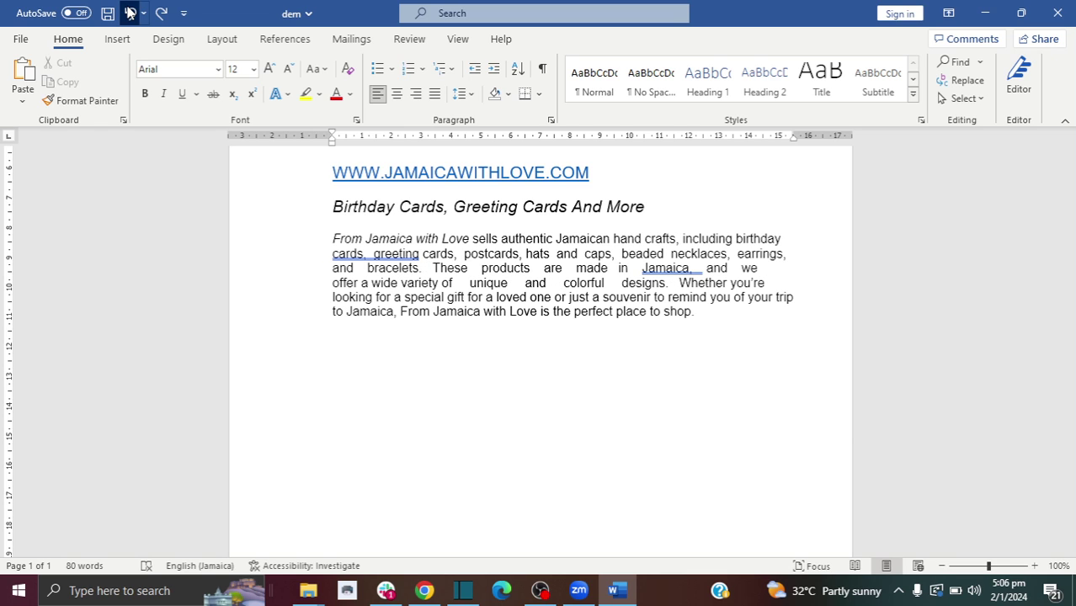
left_click(130, 12)
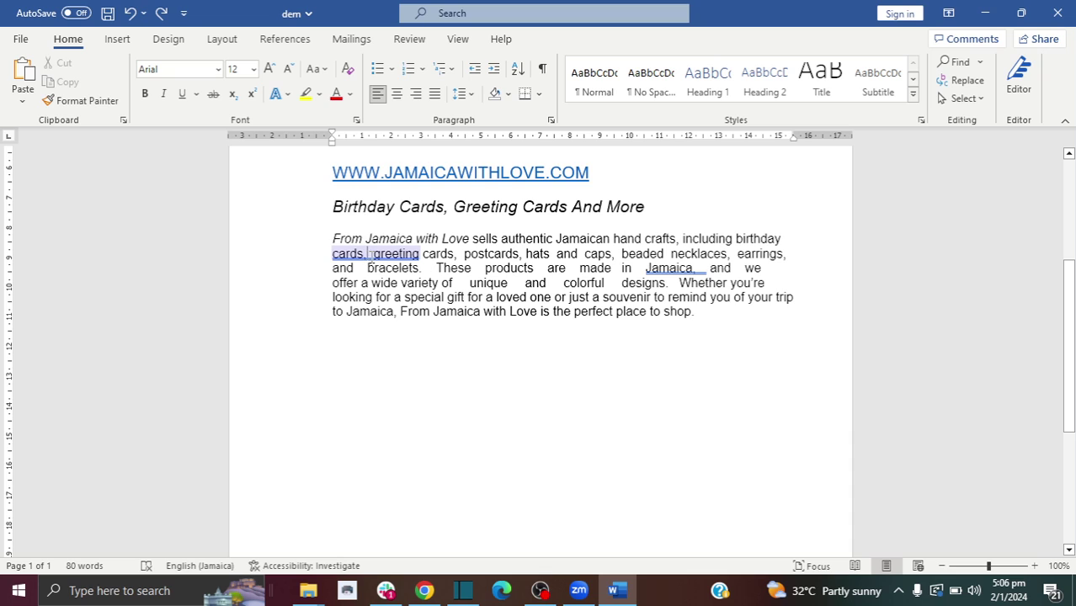
Undo two more deletions, clear the selection and open Find and Replace with Ctrl+H
left_click_drag(362, 268, 367, 268)
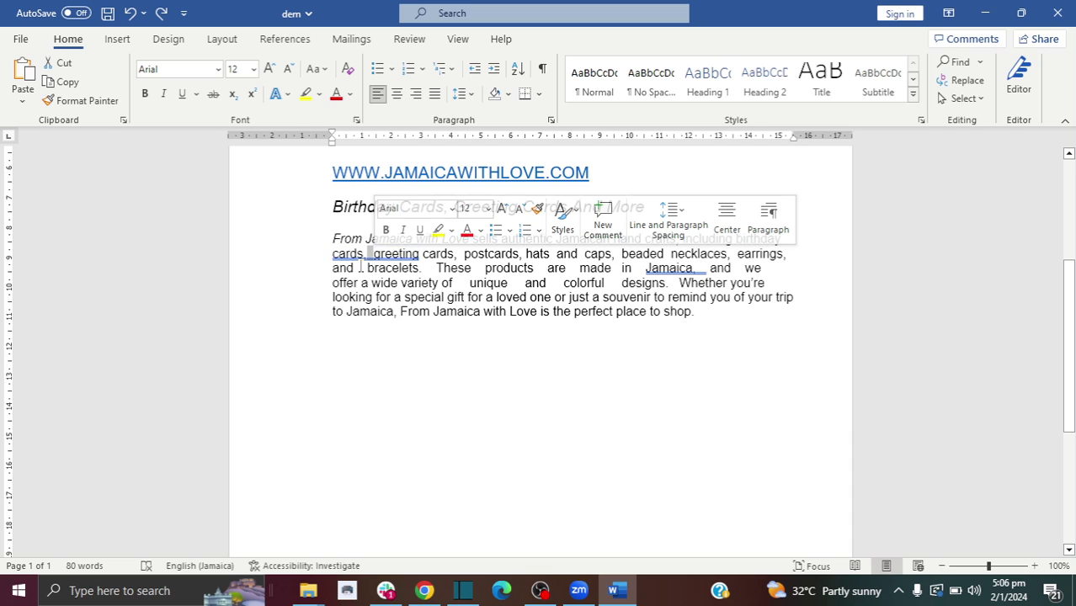
left_click_drag(455, 283, 470, 283)
left_click(465, 283)
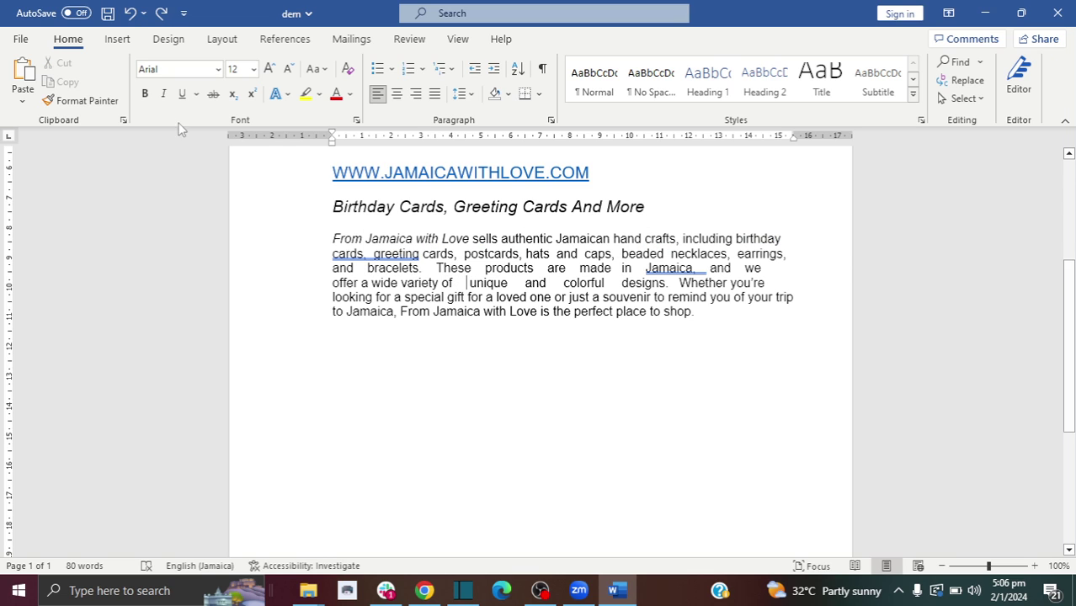
left_click(130, 12)
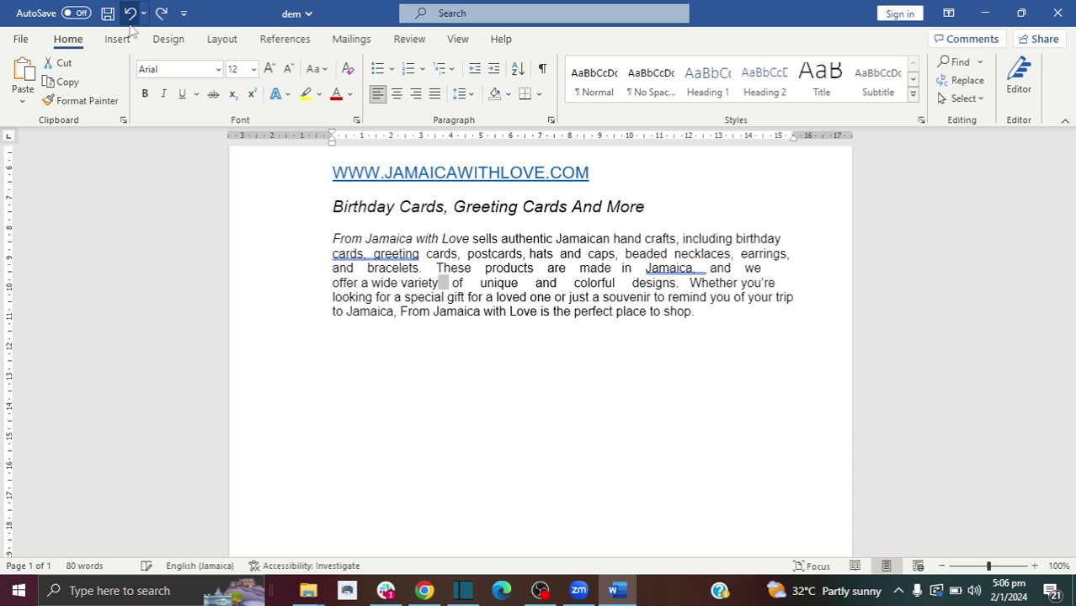
left_click(131, 12)
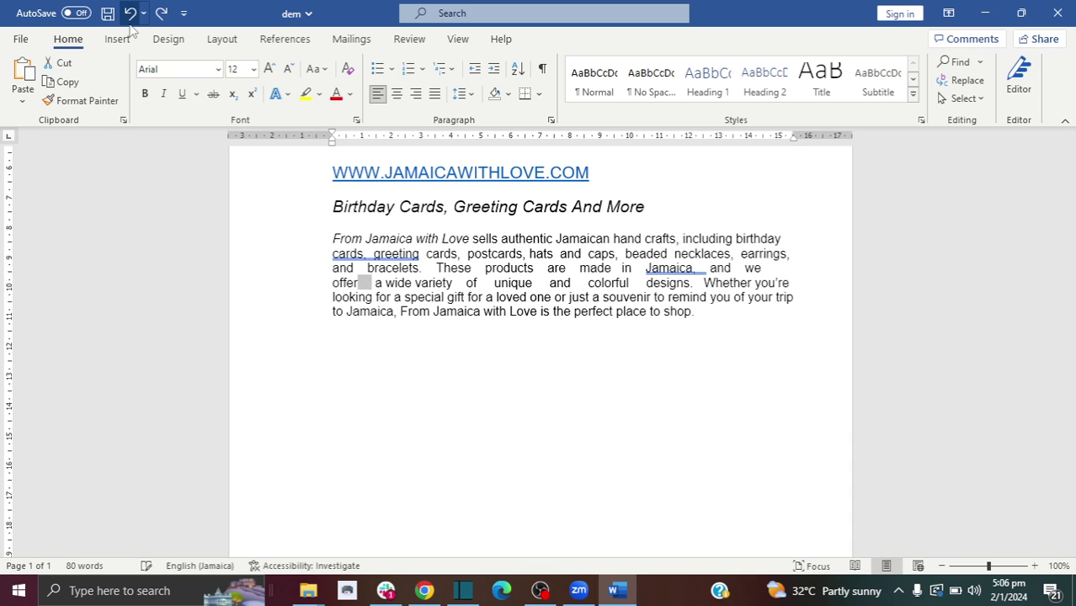
left_click(469, 330)
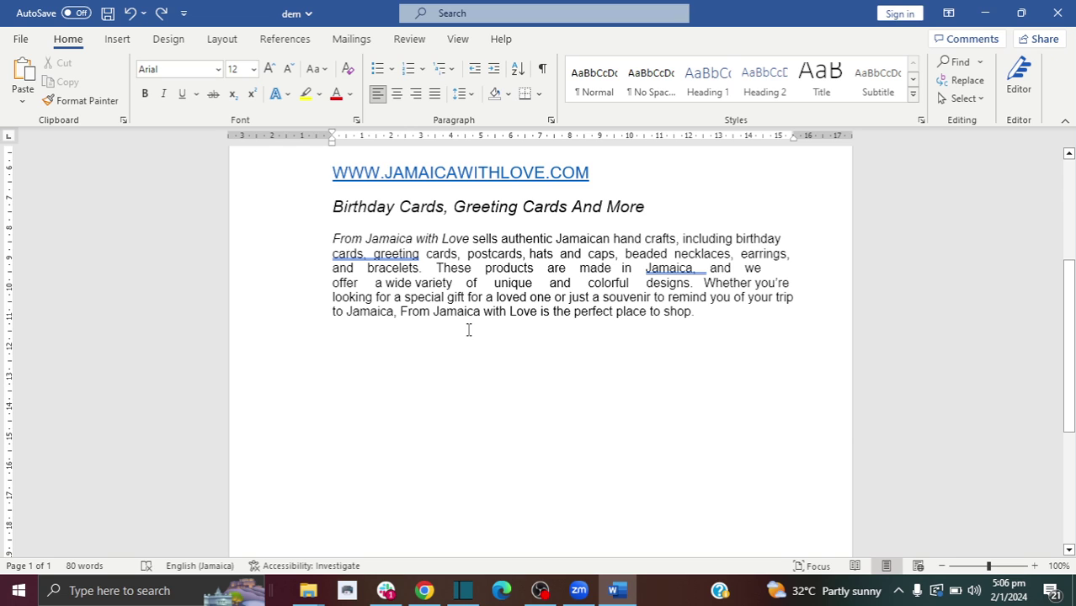
key("ctrl+h")
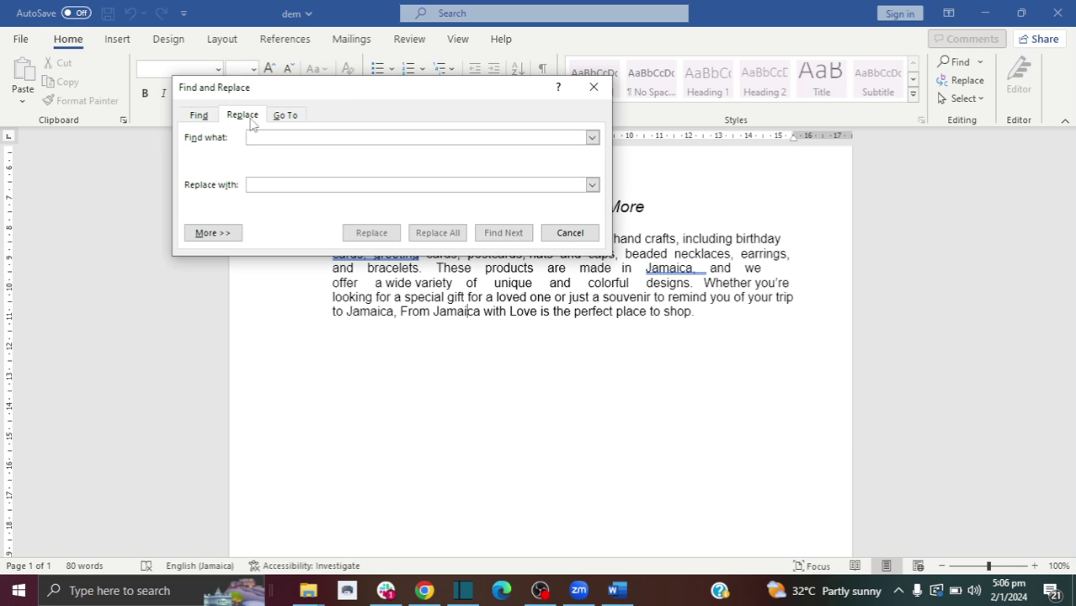
Drag the Find and Replace dialog below the heading and the Jamaica paragraph
left_click_drag(456, 96, 538, 352)
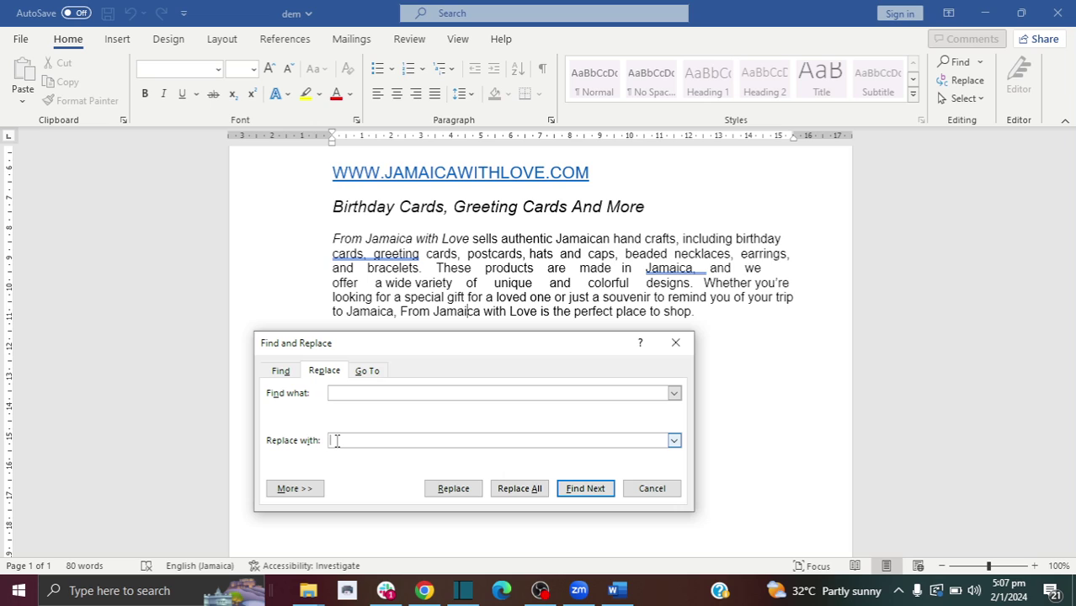
Find the double space after 'bracelets.' and check the search and replacement fields
left_click(591, 493)
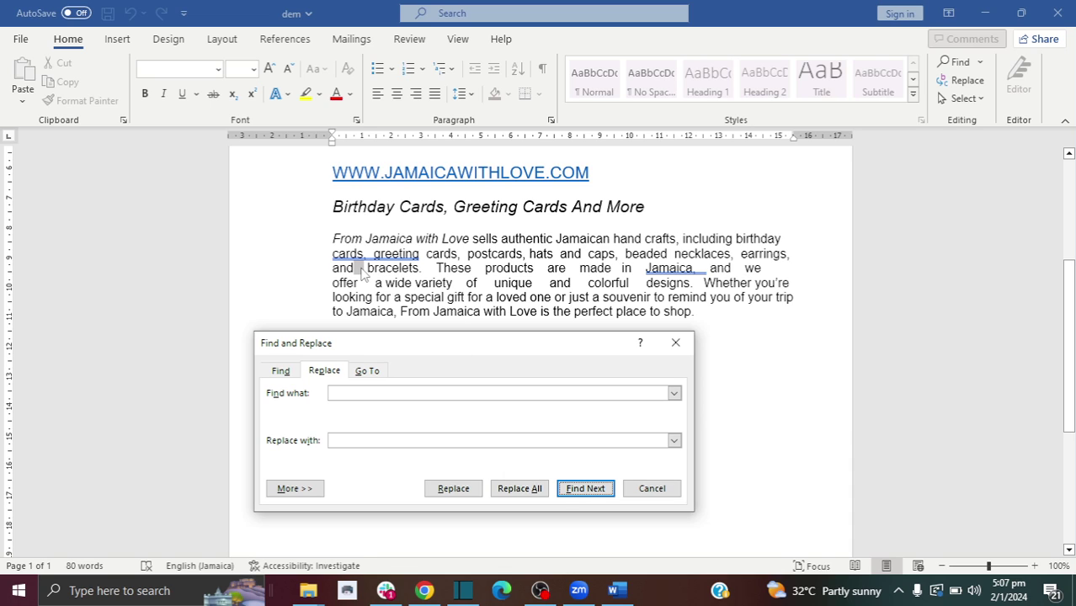
left_click(601, 495)
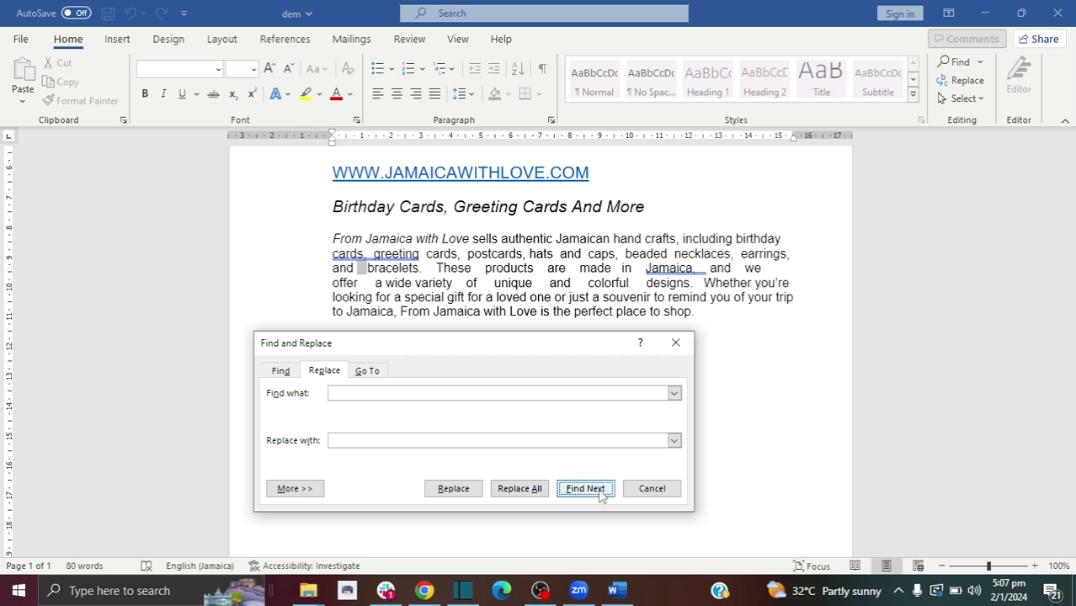
left_click(601, 495)
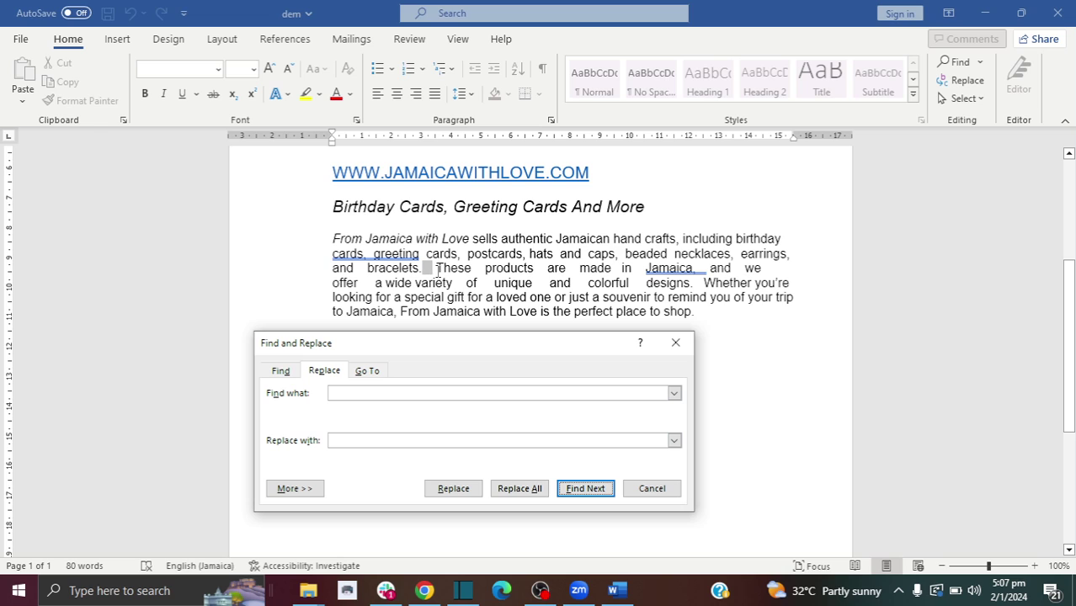
left_click(379, 394)
left_click(344, 438)
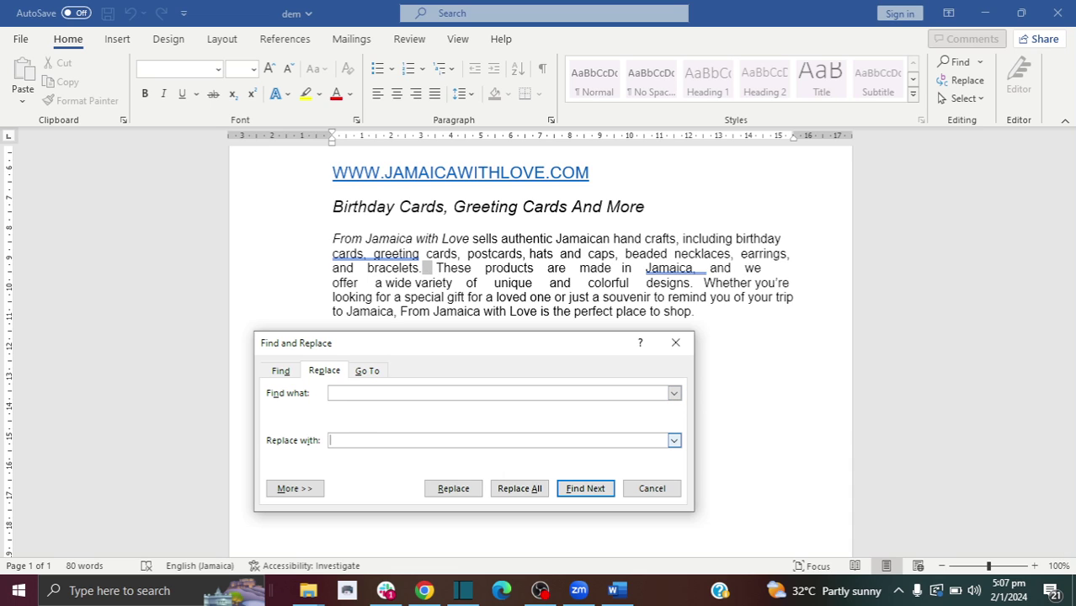
left_click(333, 393)
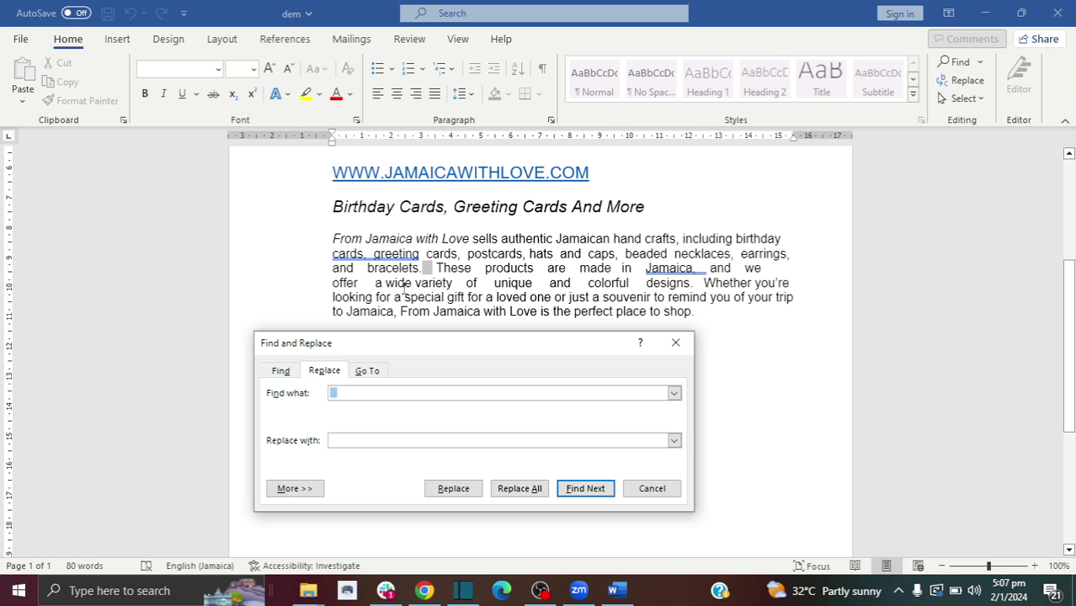
left_click(359, 439)
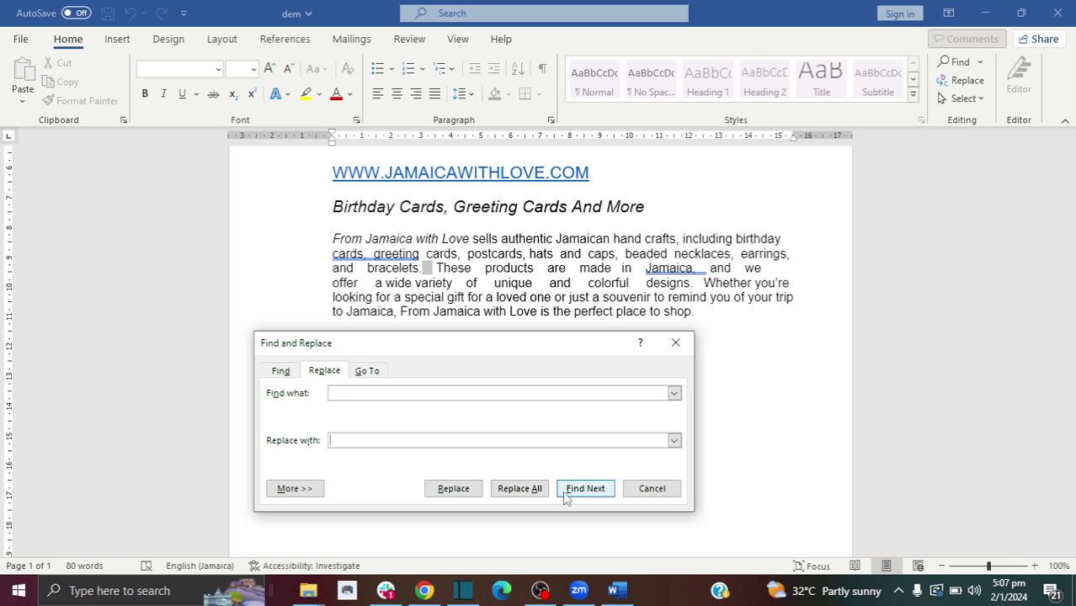
Replace the double spaces after 'bracelets.', 'These', 'products', 'are' and 'made'
left_click(473, 494)
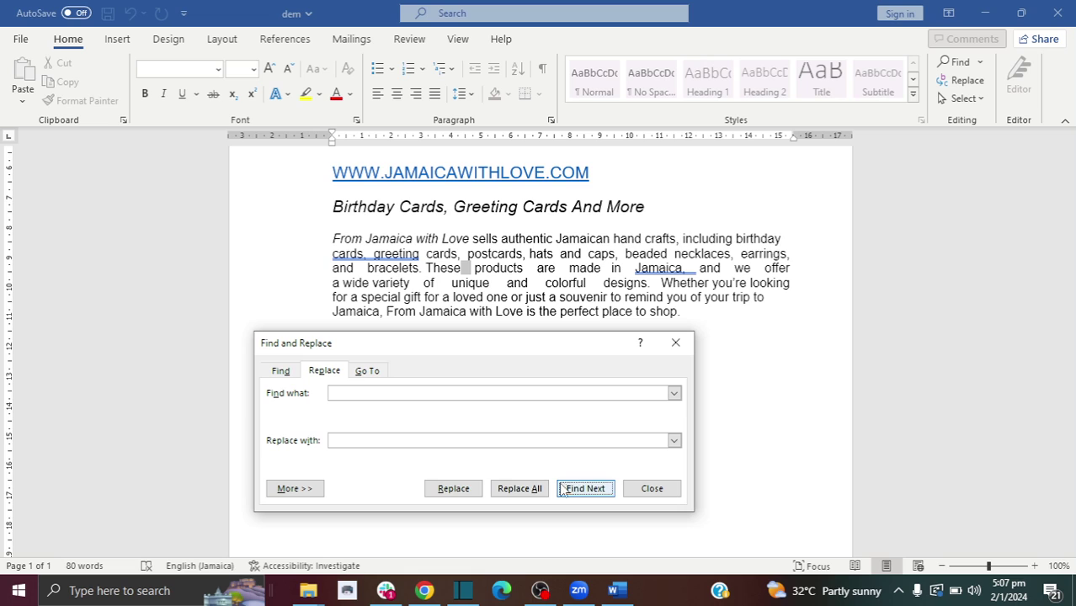
left_click(461, 494)
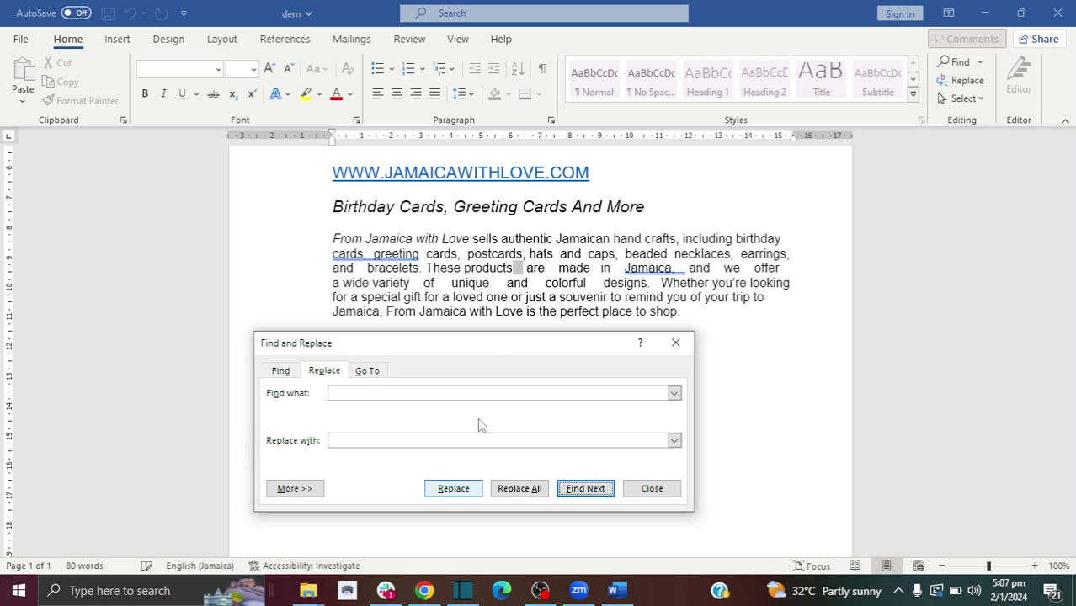
left_click(460, 491)
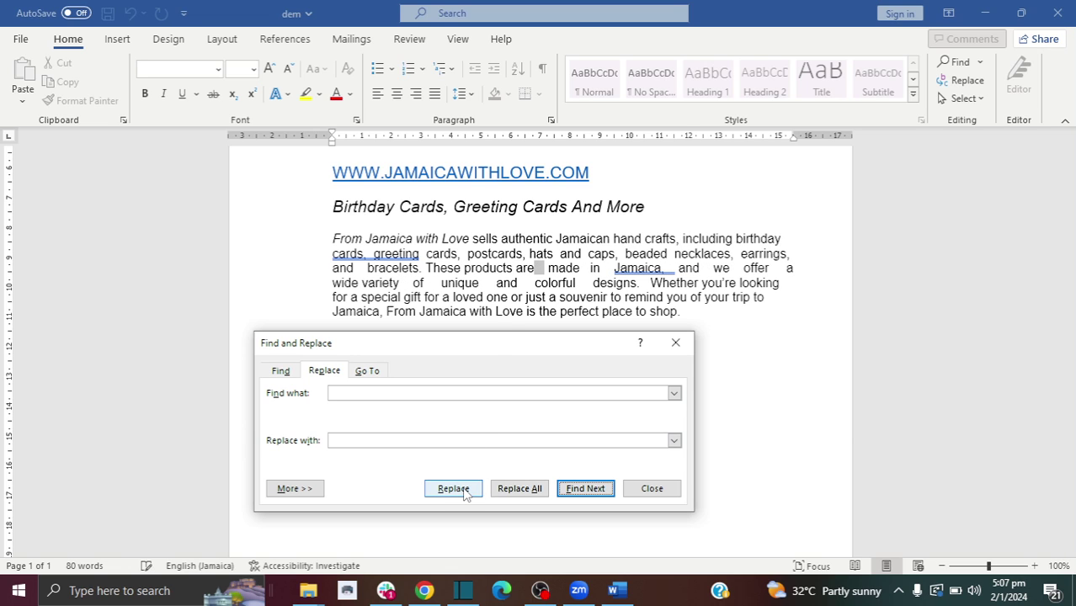
left_click(455, 490)
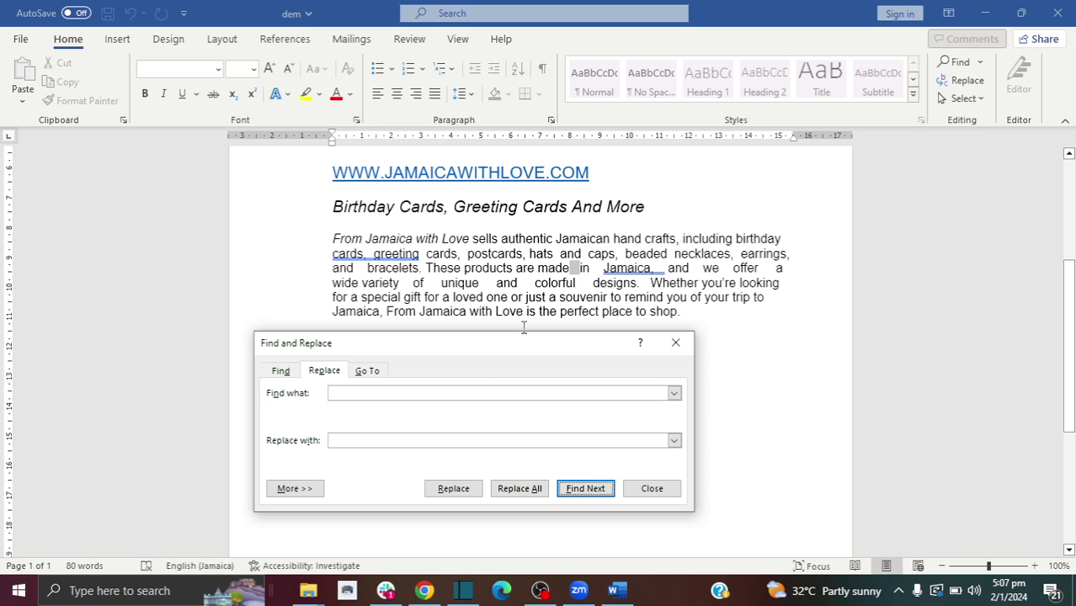
left_click(453, 488)
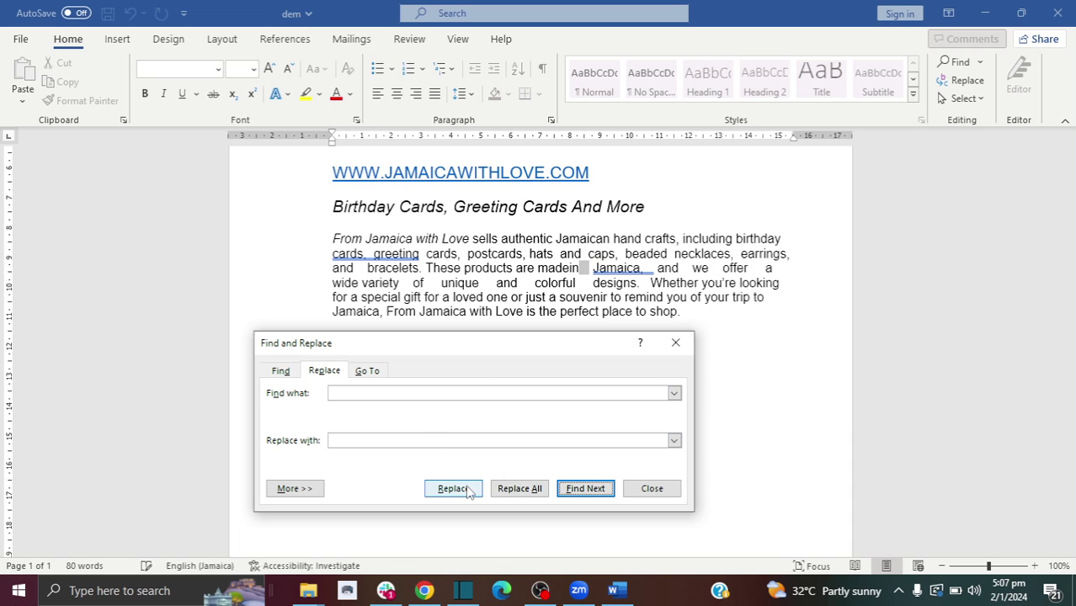
Fix the 'madein' join, then replace the double spaces after 'made in' and 'Jamaica,'
left_click(571, 268)
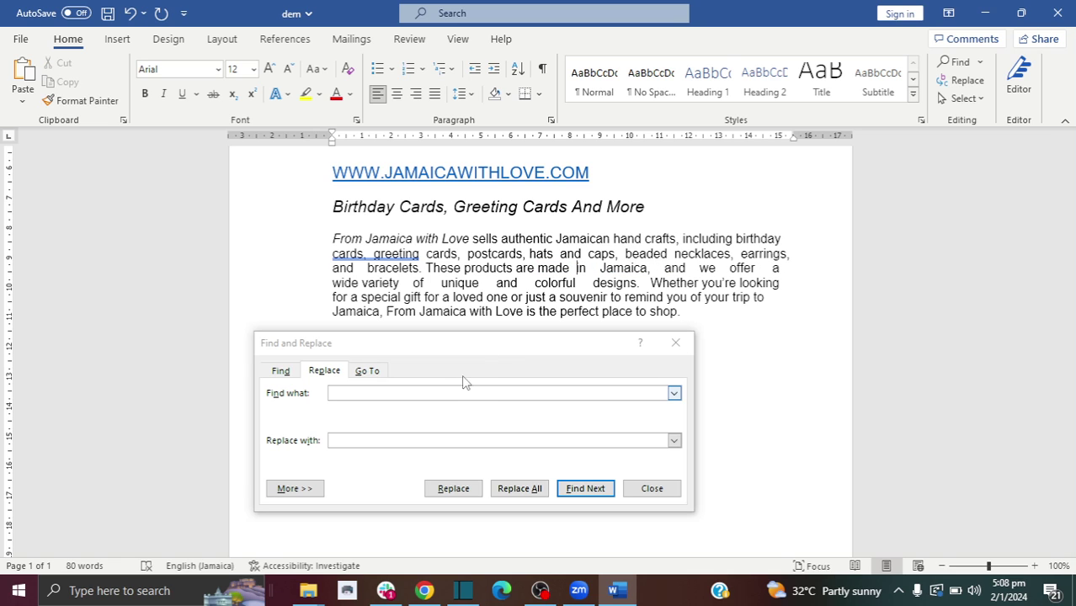
left_click(386, 445)
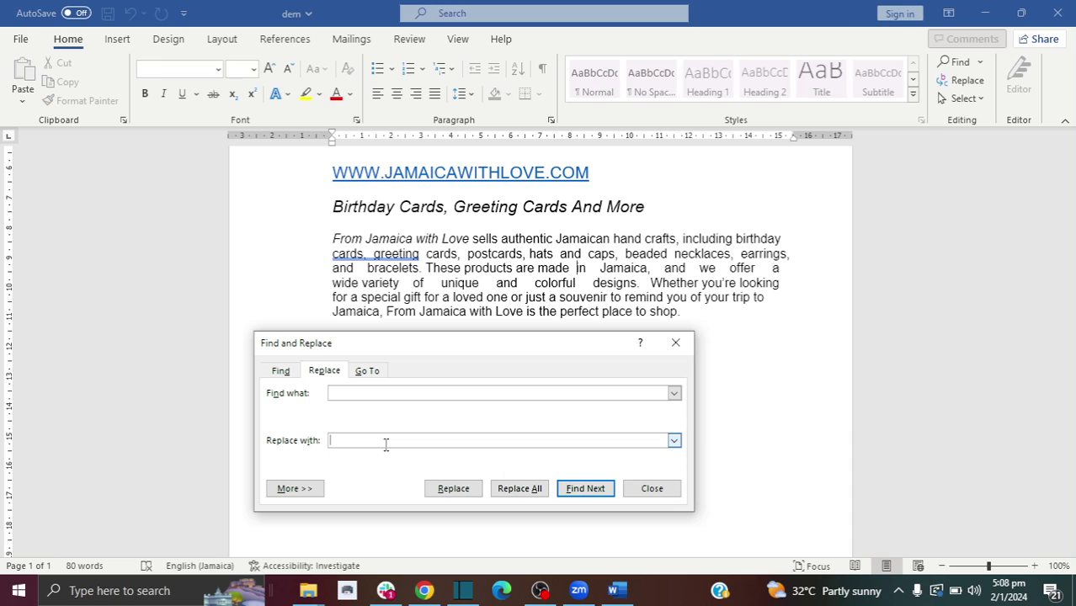
left_click(571, 491)
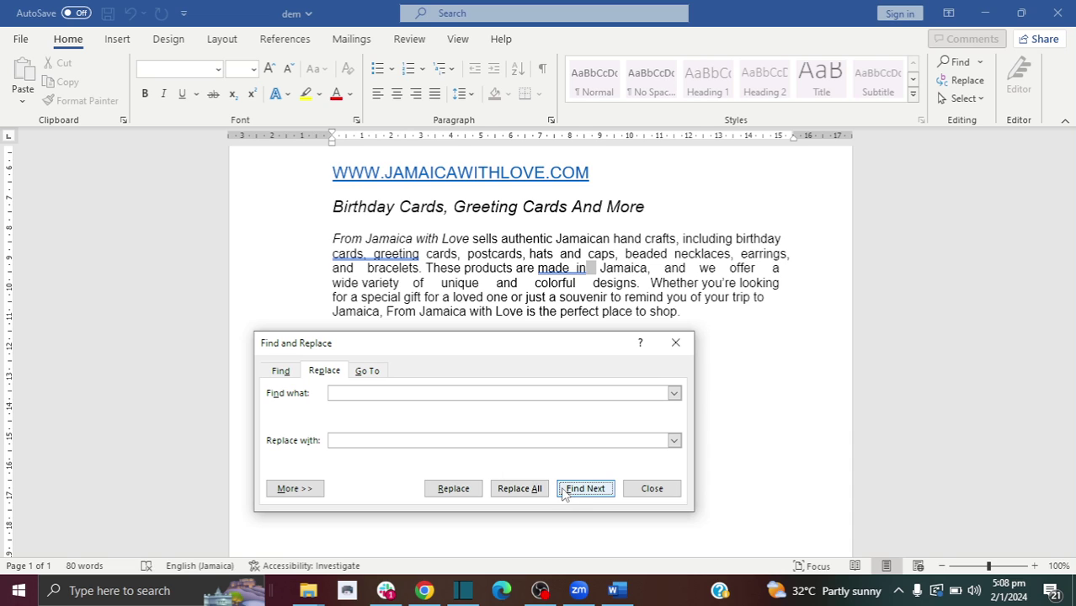
left_click(462, 492)
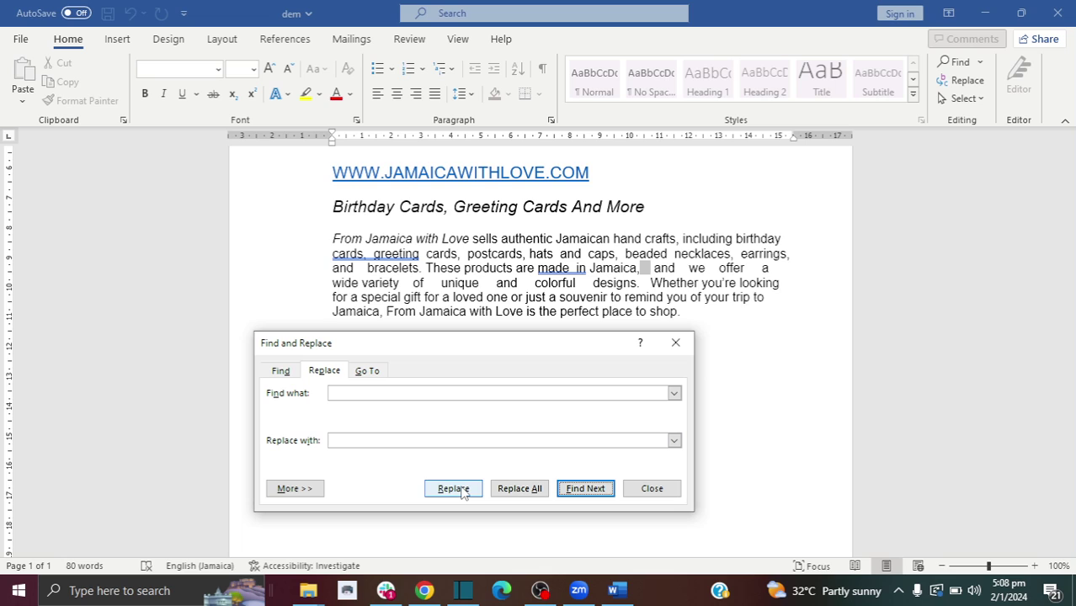
left_click(463, 492)
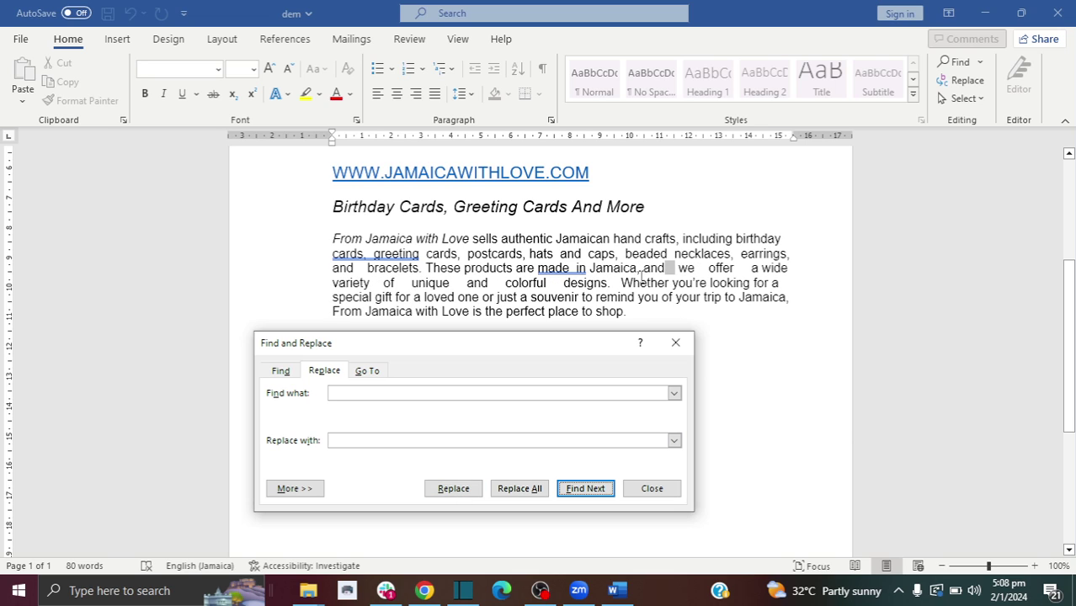
Find and replace the double space between 'we' and 'offer'
left_click(364, 396)
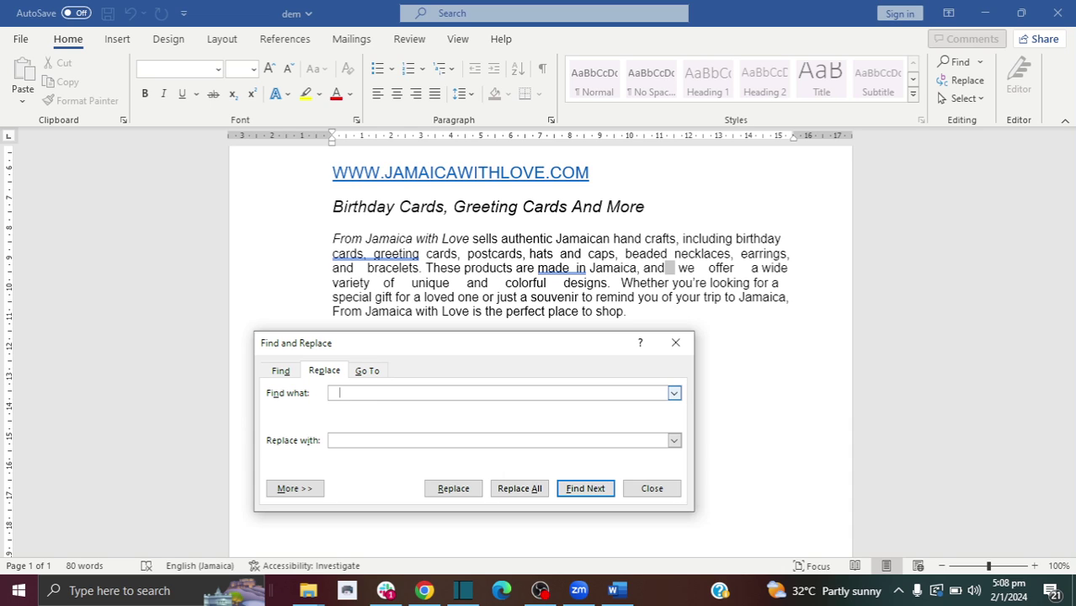
left_click(594, 489)
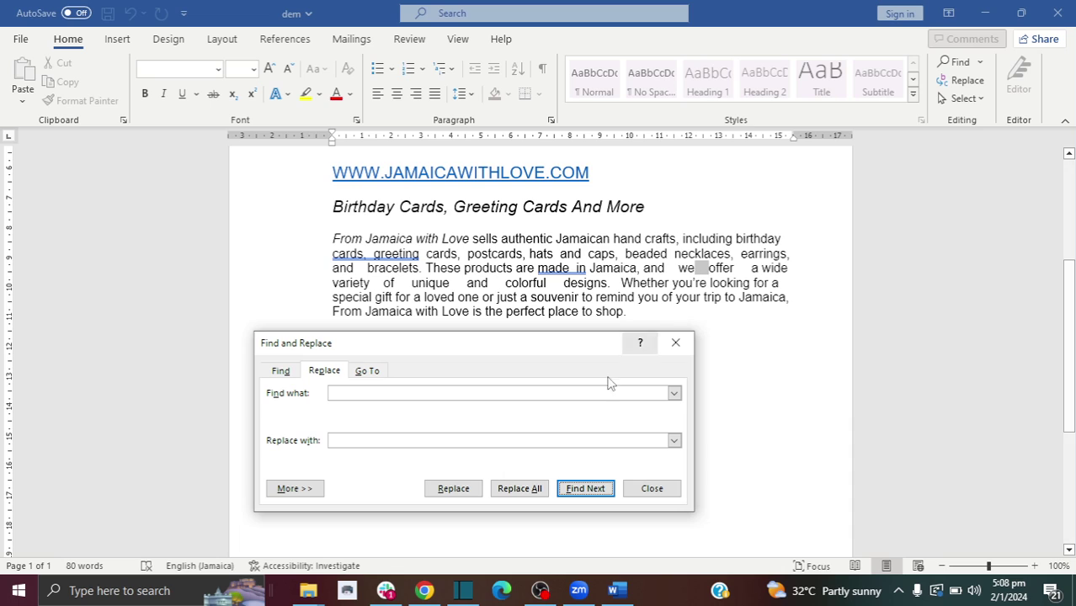
left_click(472, 438)
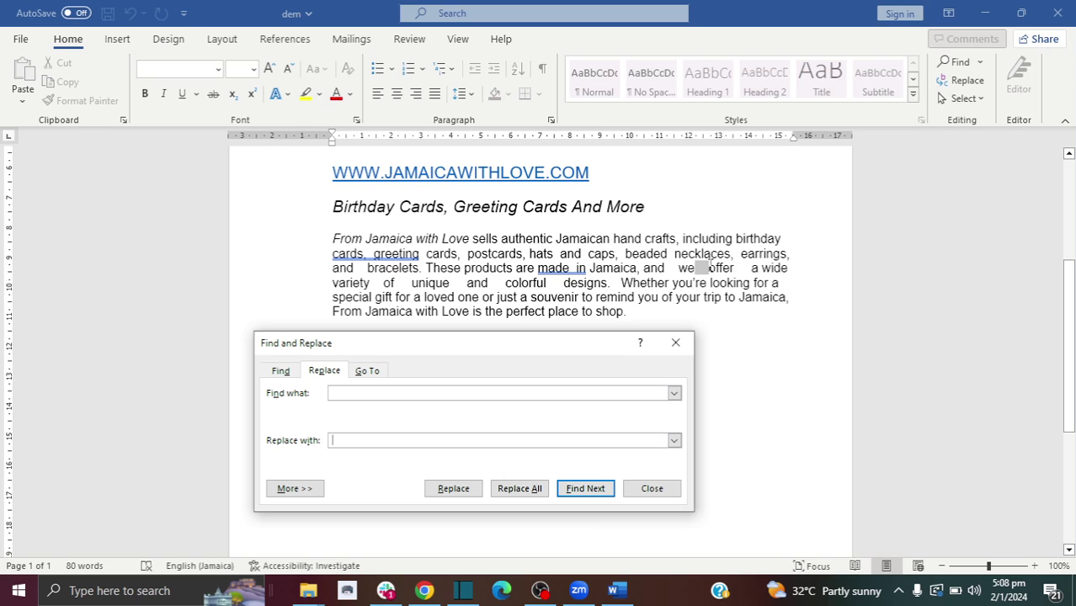
left_click(453, 489)
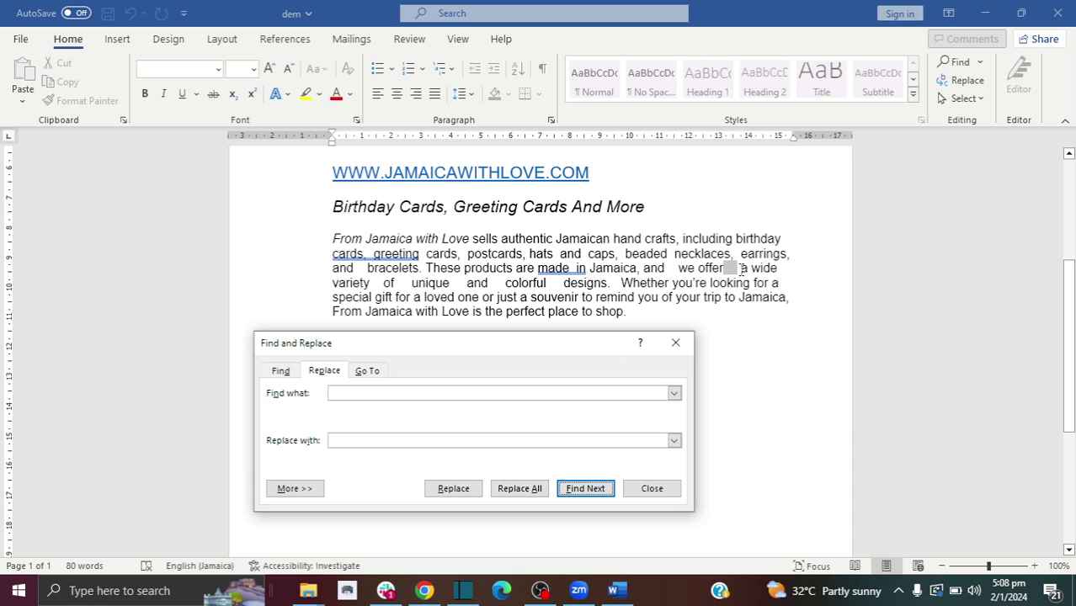
Replace the double spaces after 'offer', 'variety' and 'of'
left_click(343, 441)
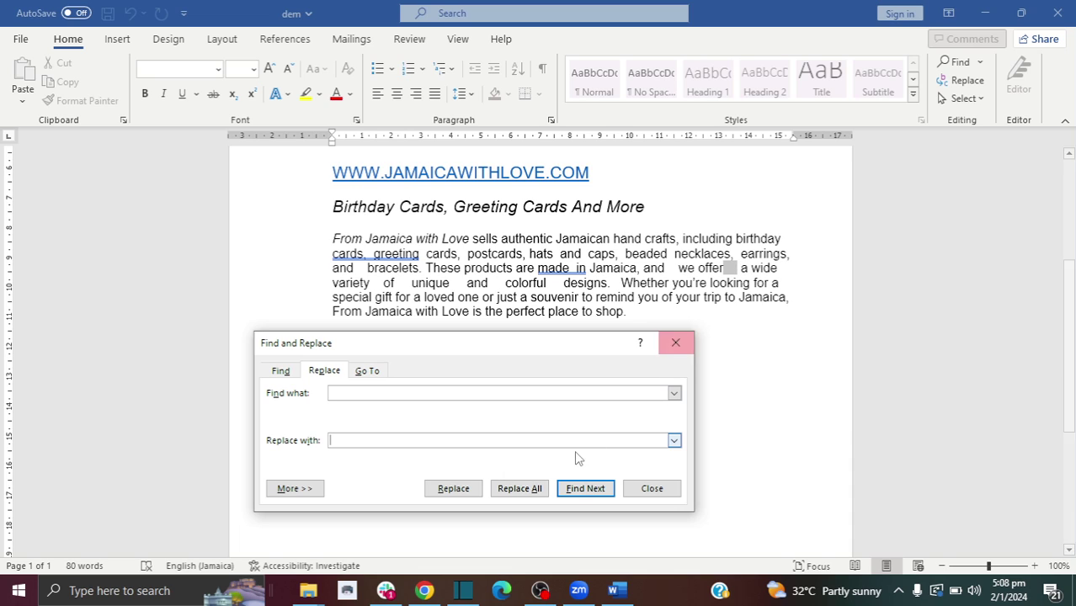
left_click(578, 495)
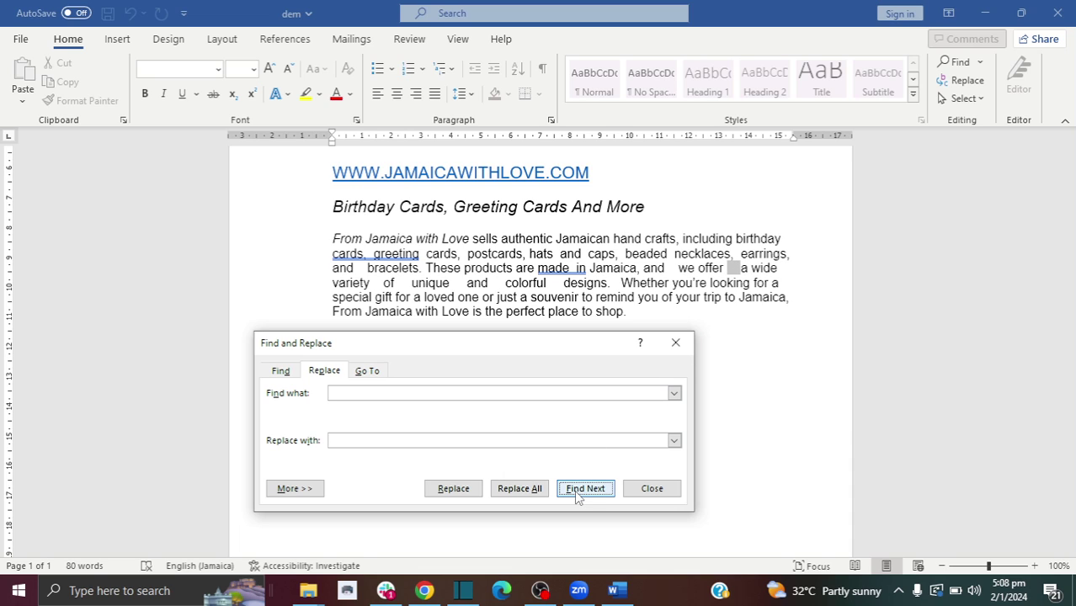
left_click(472, 495)
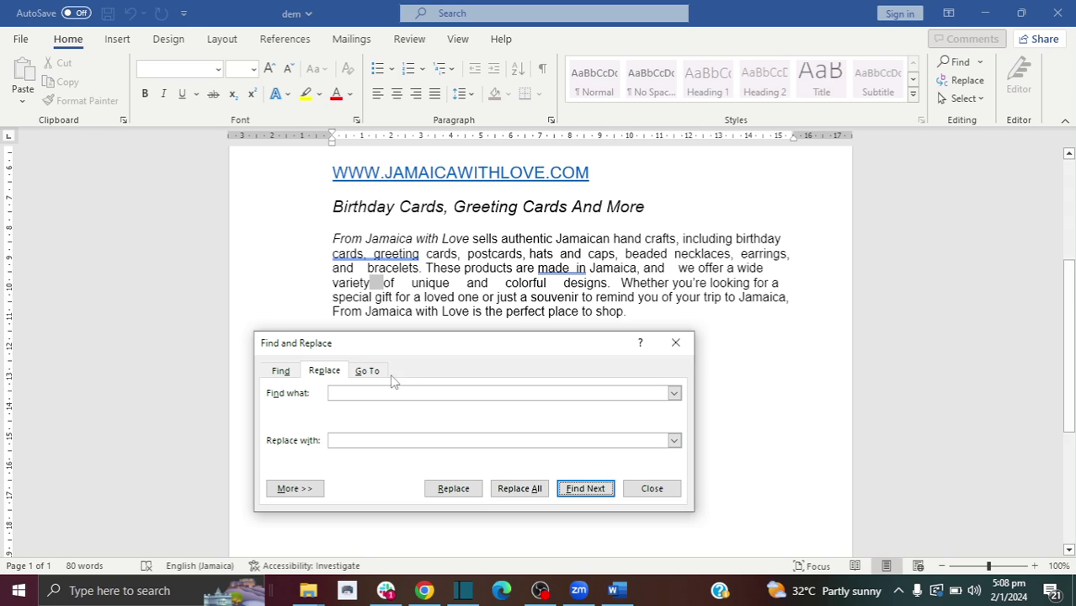
left_click(390, 438)
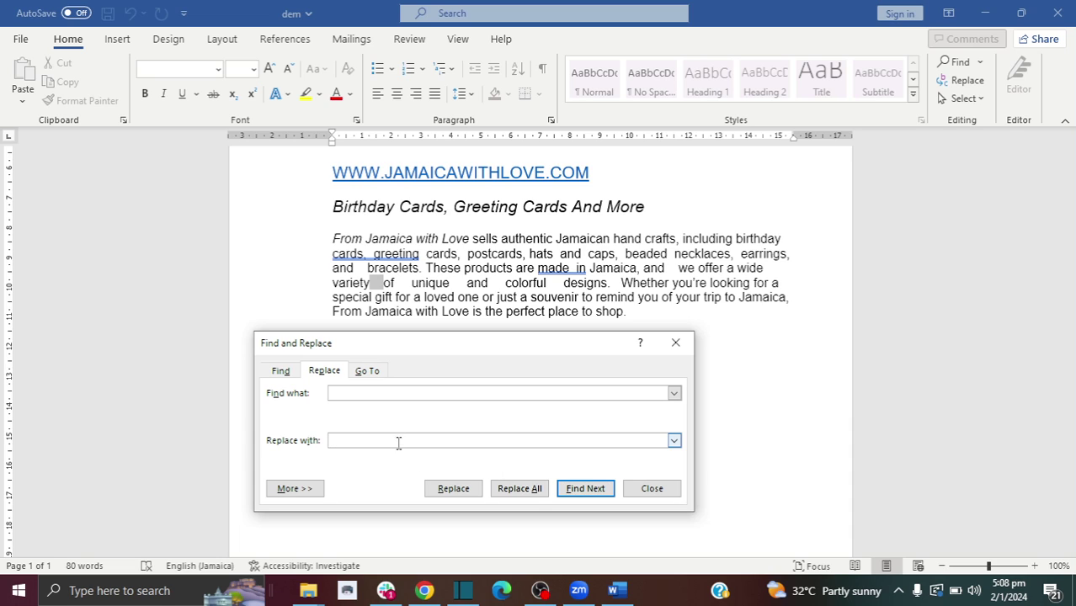
left_click(476, 493)
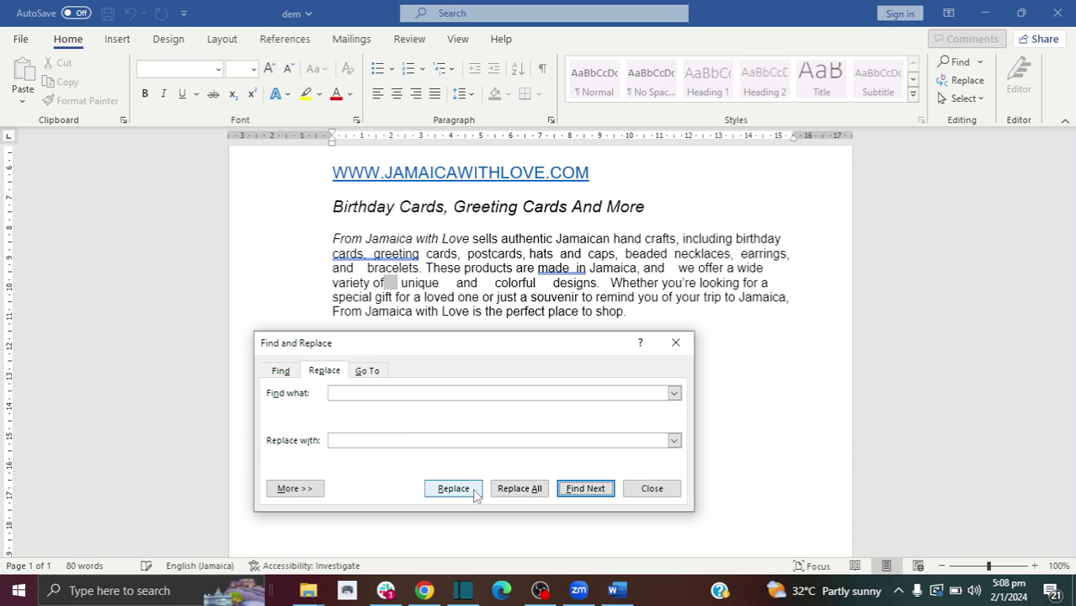
left_click(375, 442)
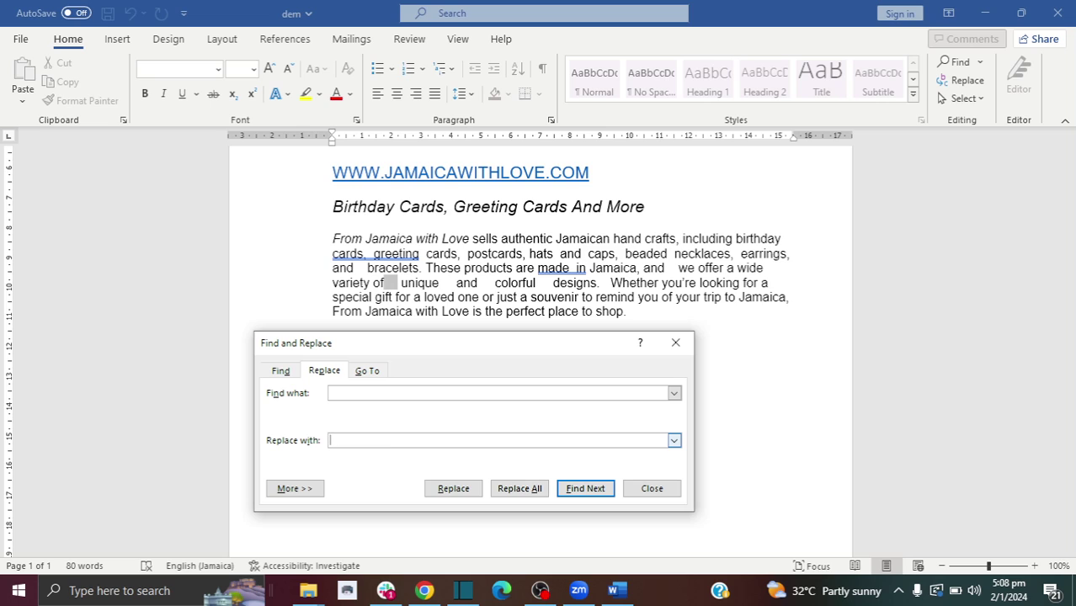
left_click(447, 489)
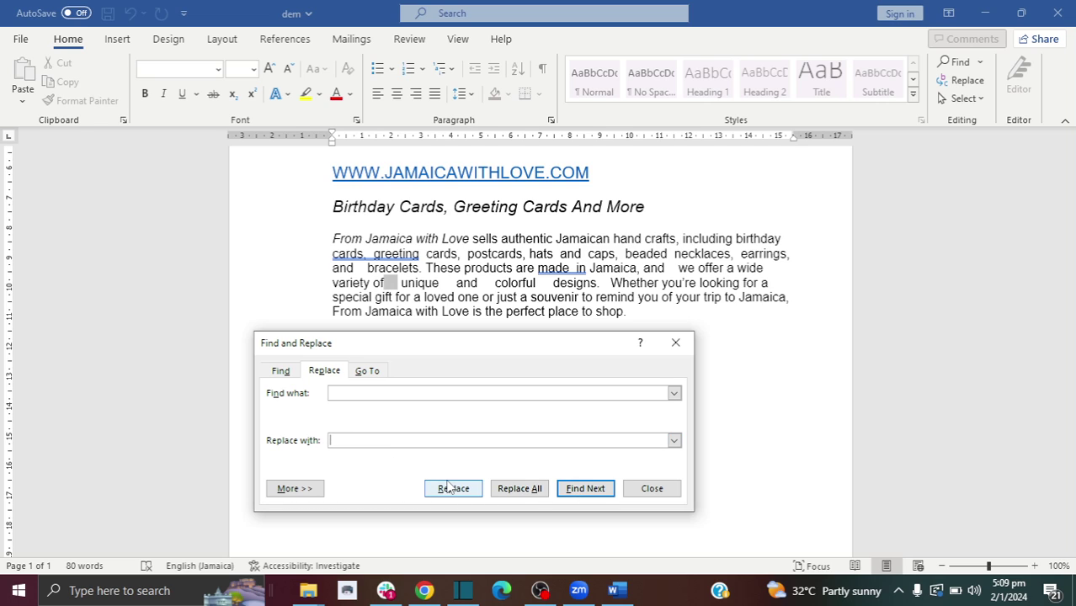
left_click(450, 489)
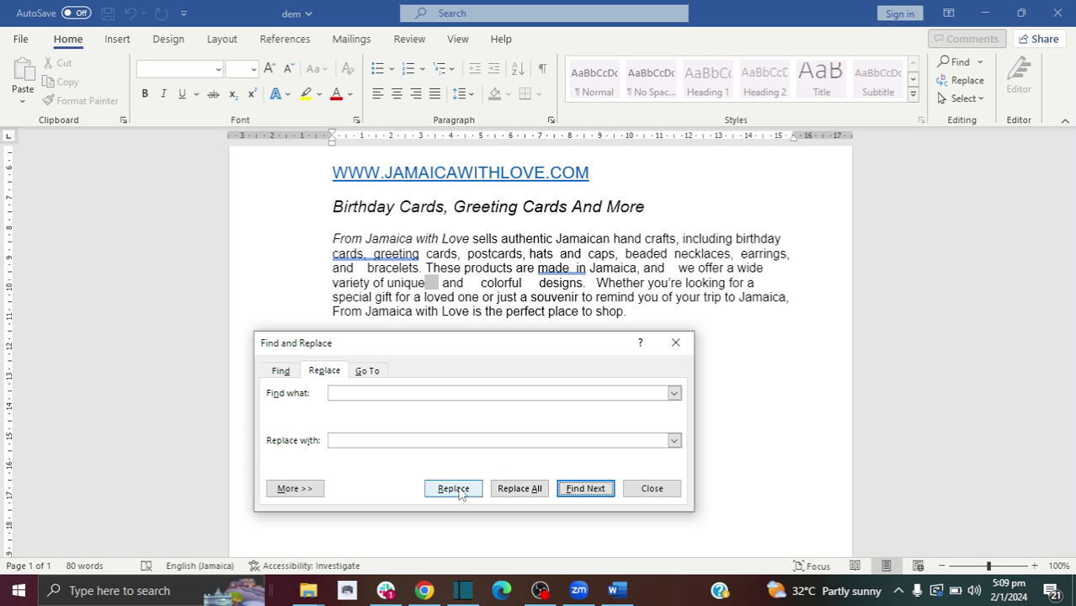
Replace all remaining double spaces (4 replacements) and return to the document text
left_click(517, 489)
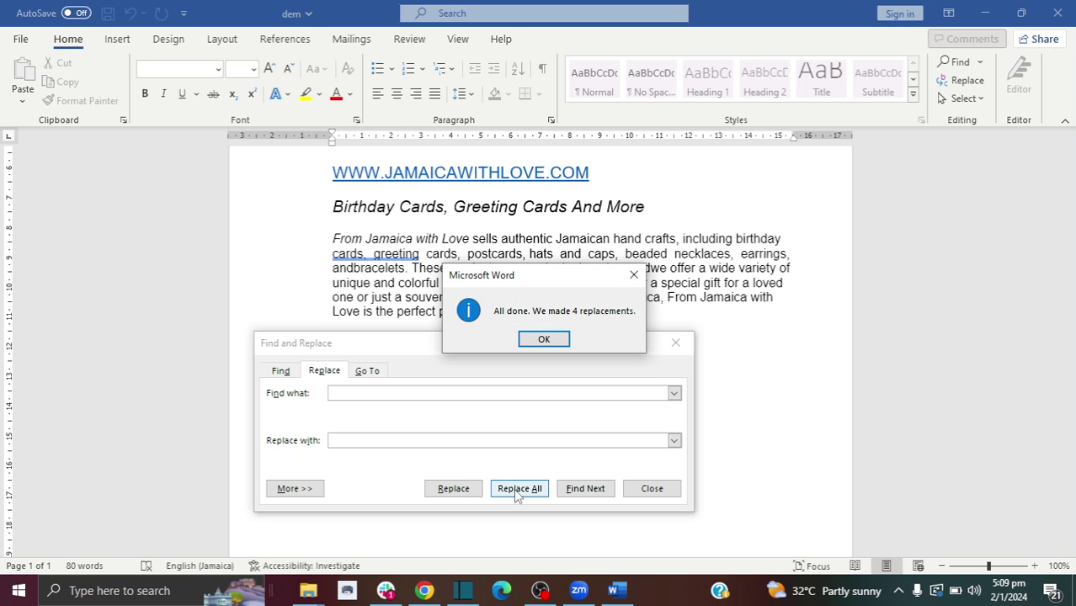
left_click(543, 339)
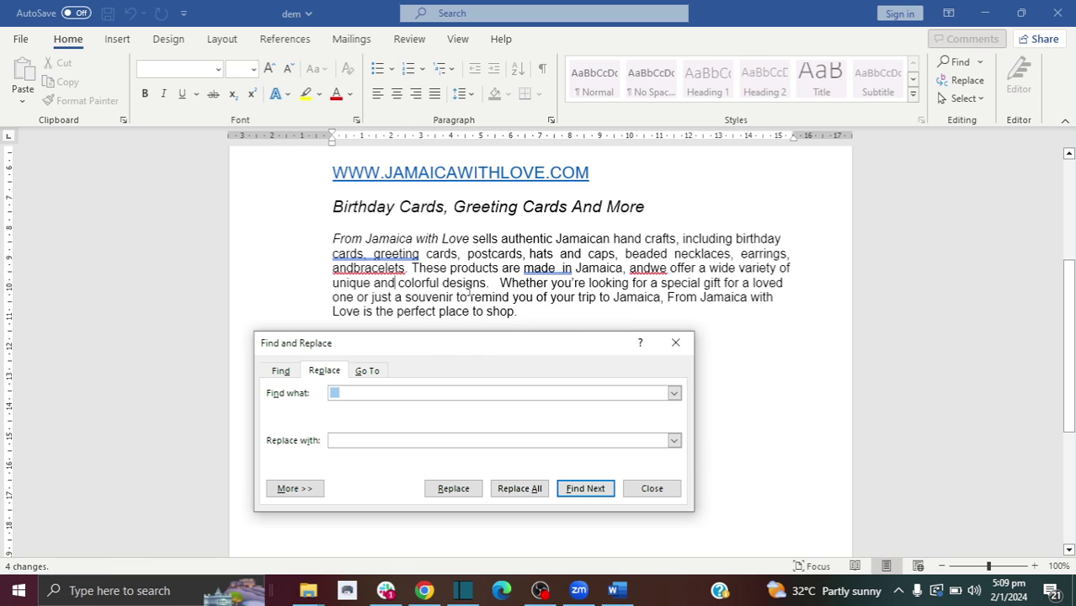
left_click(354, 270)
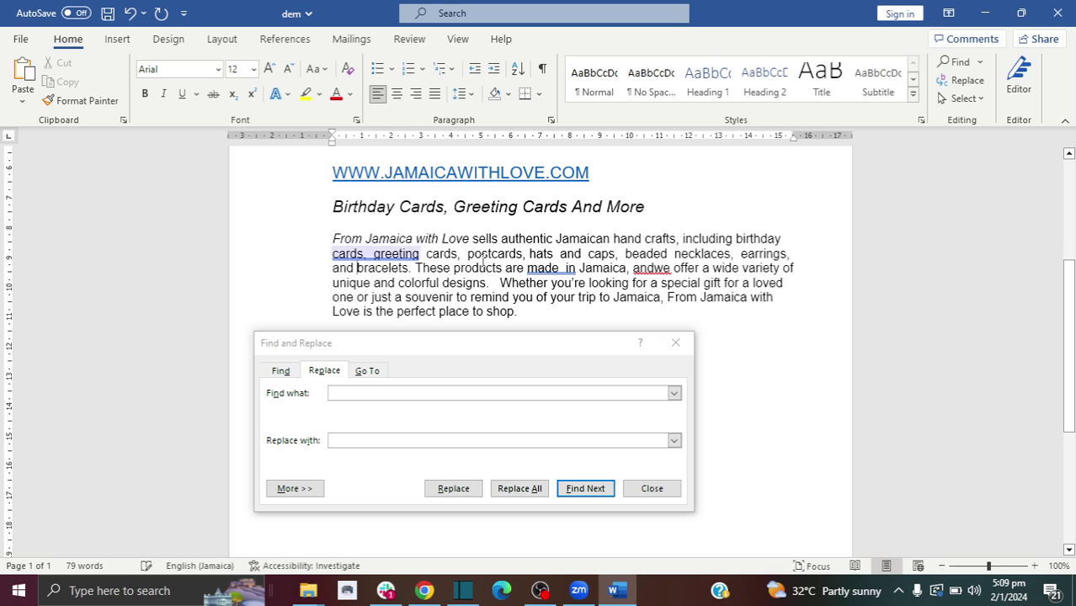
Correct 'andwe' to 'and we', dismiss the 'made in' suggestion, and empty Find what
left_click(652, 268)
left_click(665, 291)
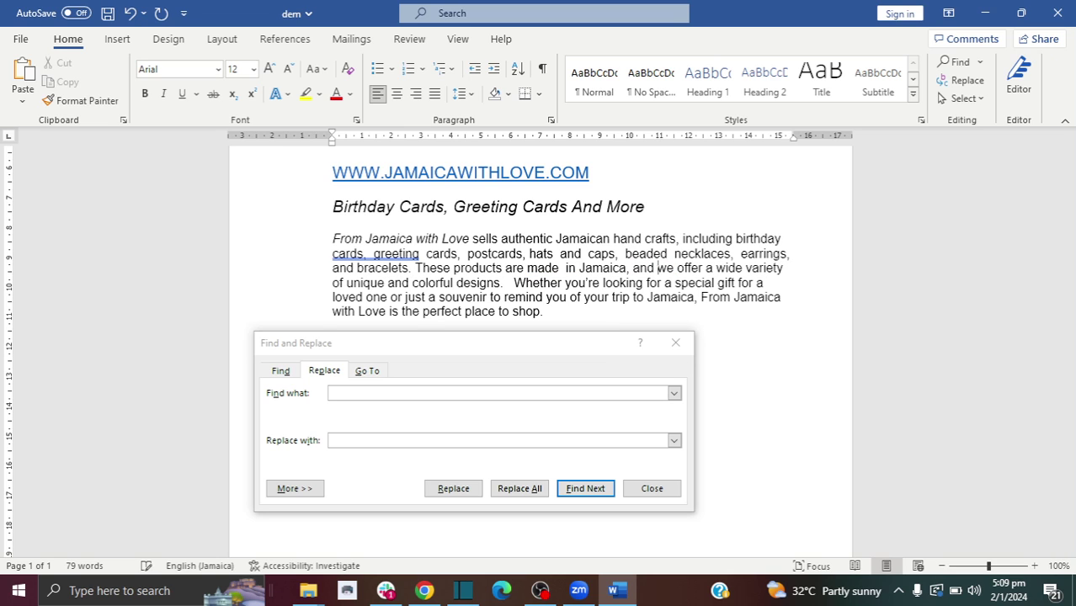
left_click(541, 269)
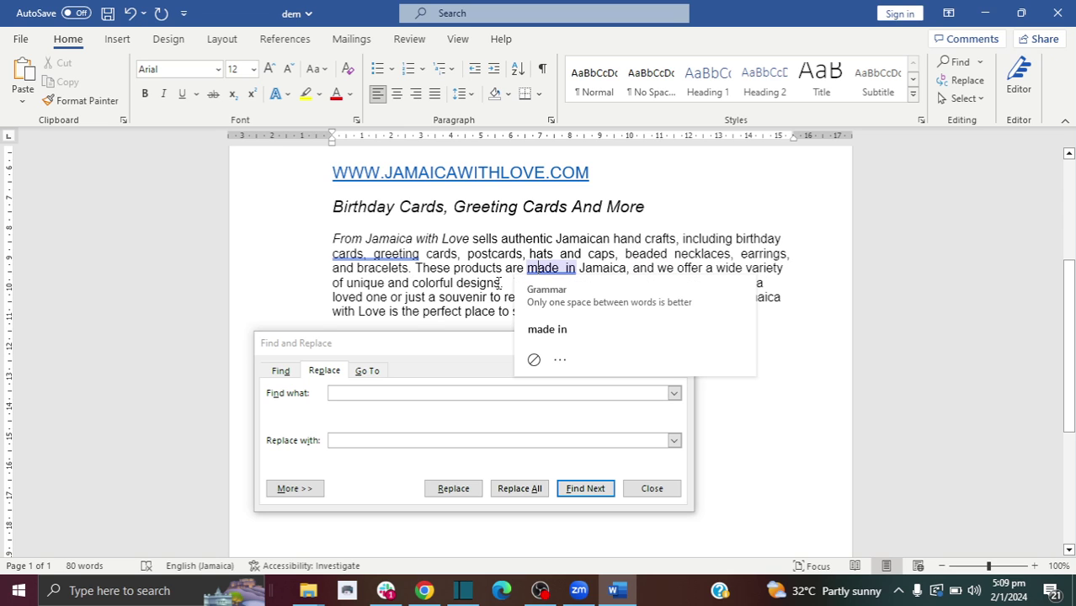
left_click(505, 284)
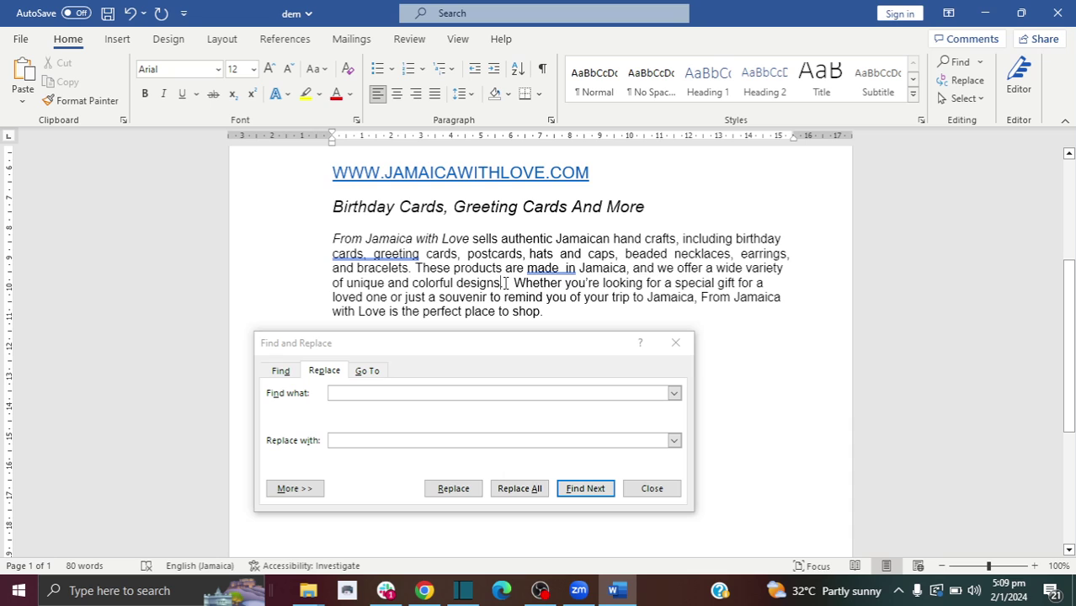
left_click(372, 392)
key("BackSpace")
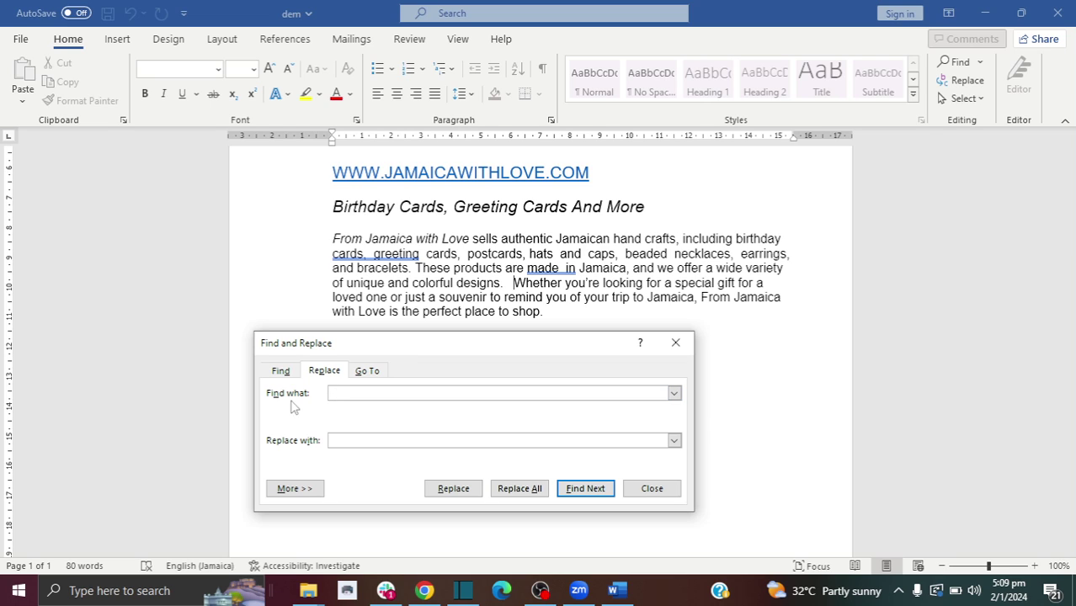
Step through the remaining space matches near 'cards, greeting', then close Find and Replace
left_click(345, 437)
left_click(336, 394)
left_click(583, 493)
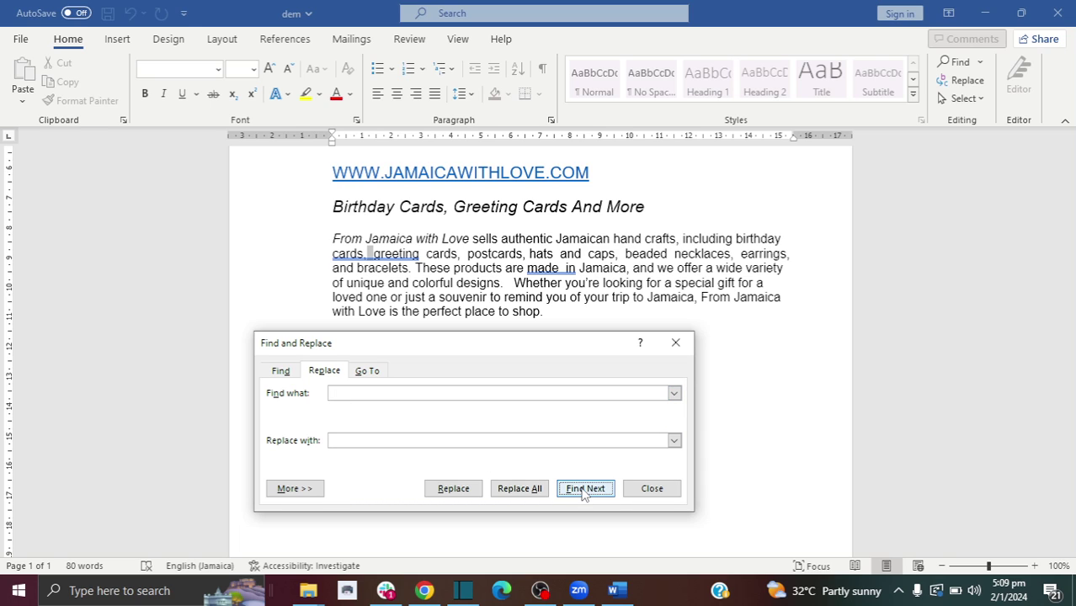
left_click(586, 497)
left_click(587, 497)
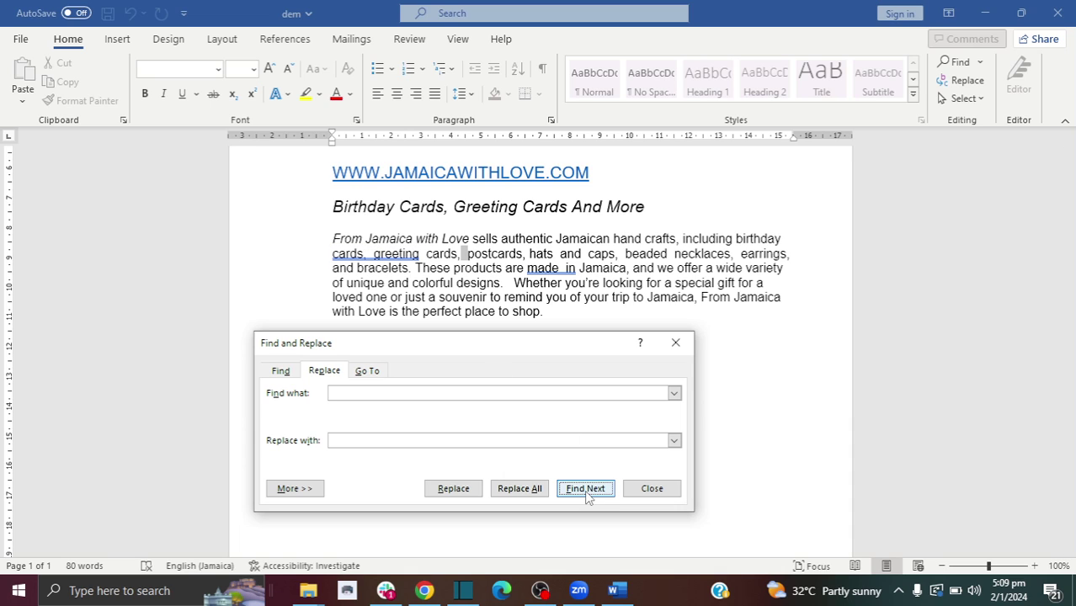
left_click(373, 439)
left_click(675, 342)
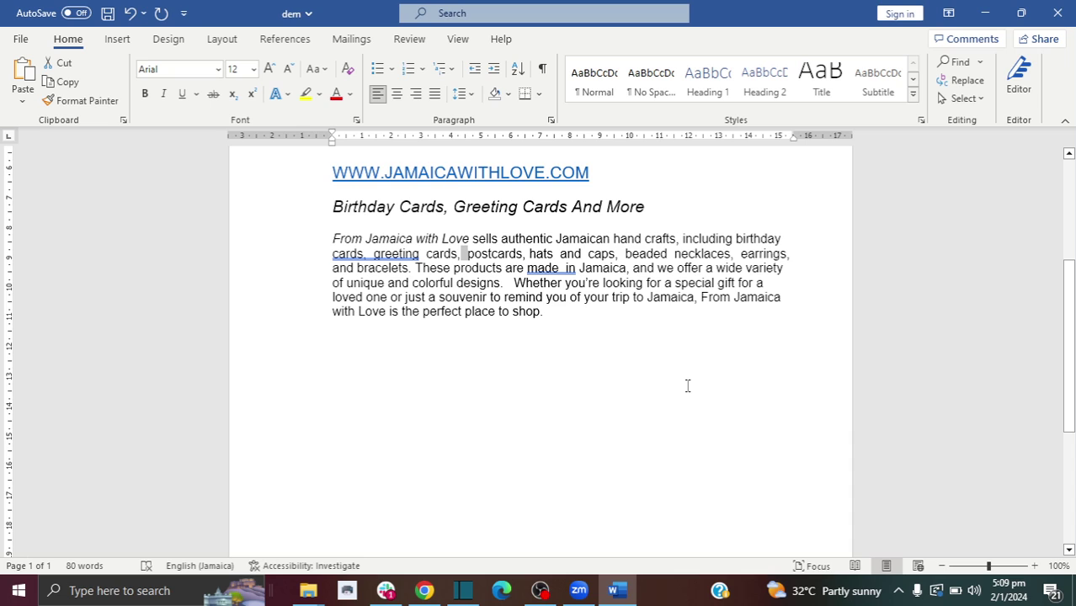
left_click(555, 240)
left_click_drag(501, 240, 490, 240)
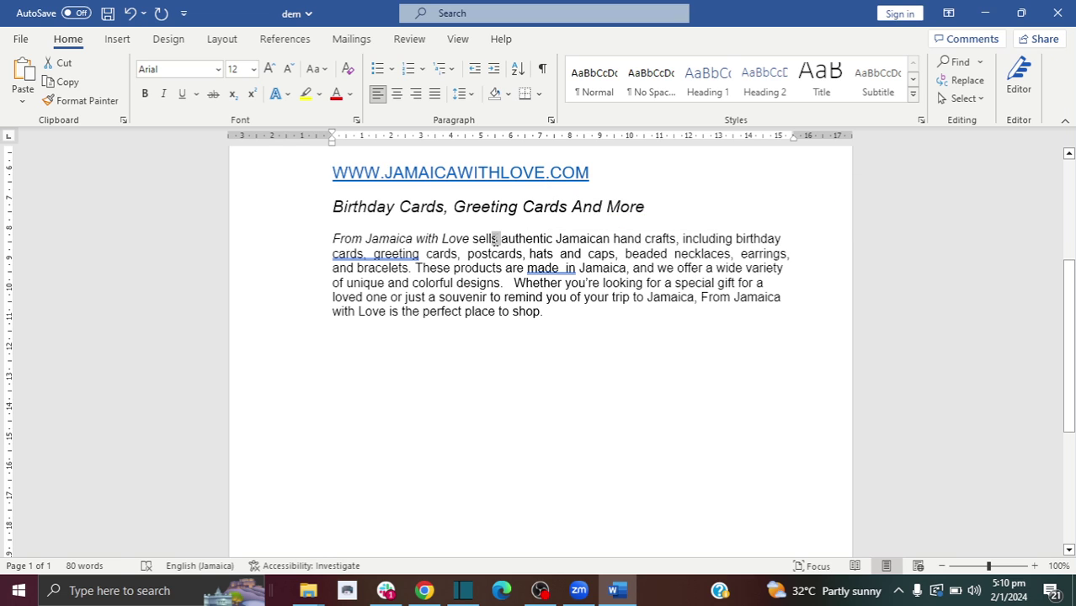
left_click(559, 284)
left_click(964, 84)
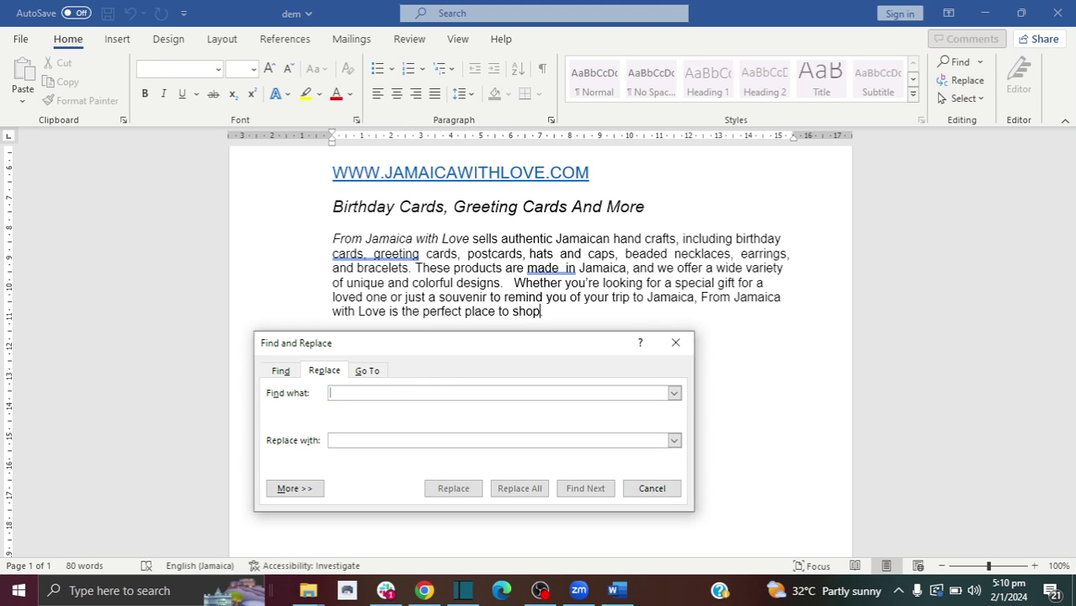
left_click(367, 437)
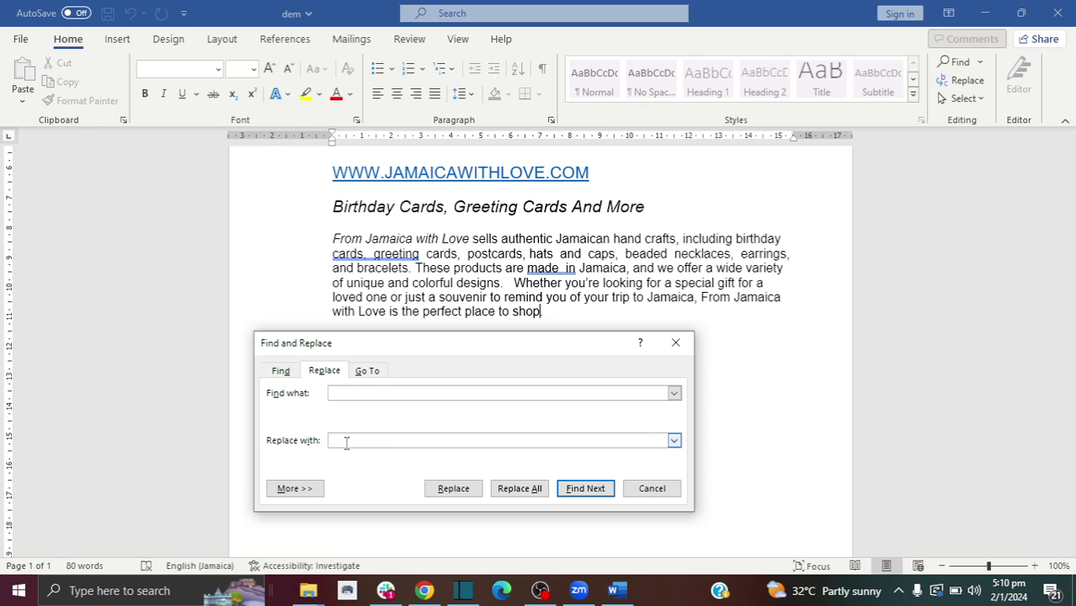
left_click_drag(333, 253, 423, 253)
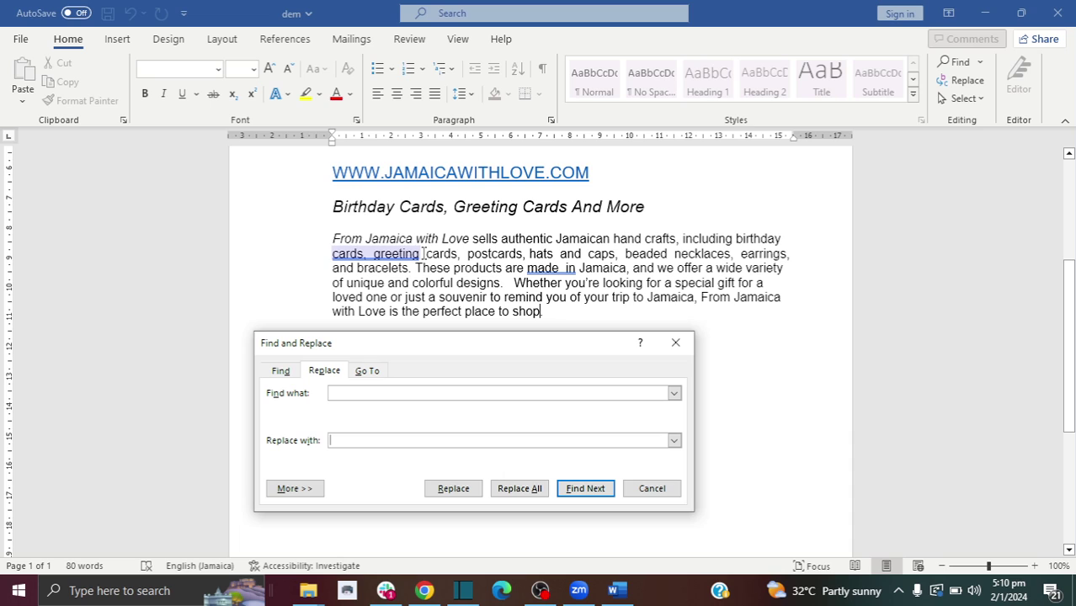
left_click(424, 254)
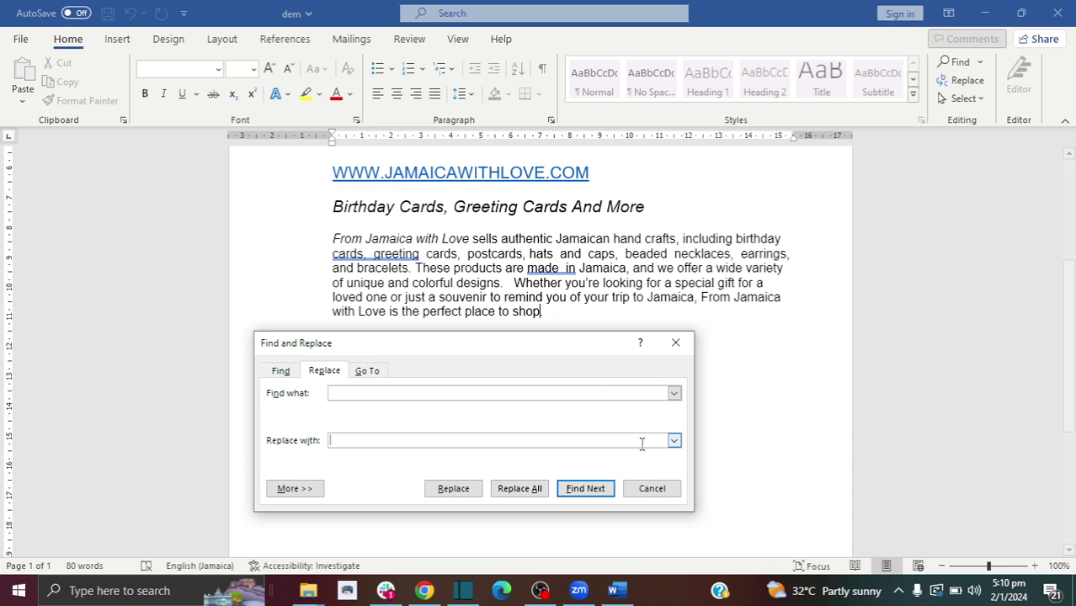
left_click(650, 488)
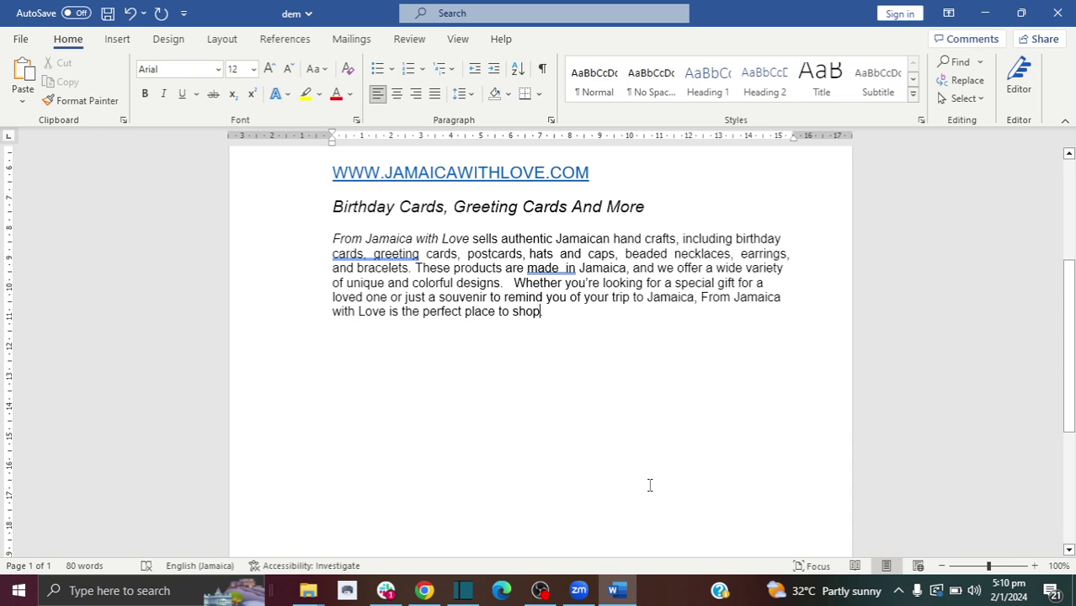